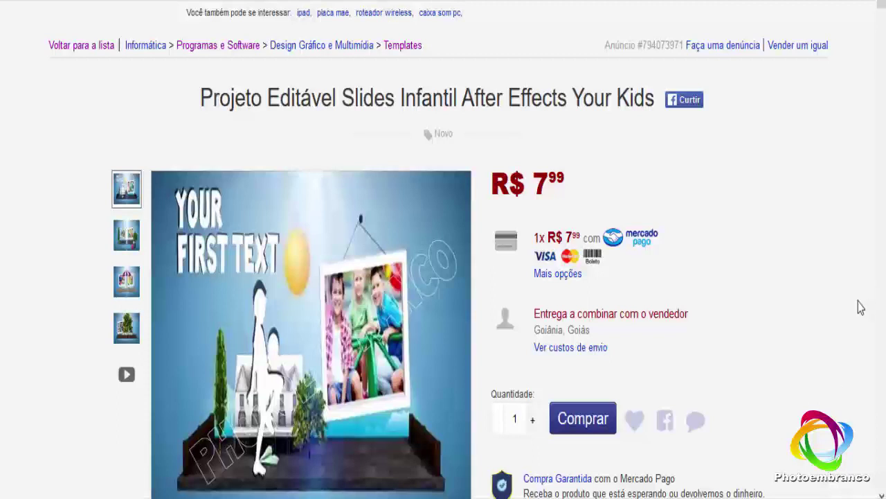
- Scroll down and back through the Your Kids template listing's details
scroll(824, 308, down, 5)
scroll(823, 308, down, 10)
scroll(823, 308, down, 5)
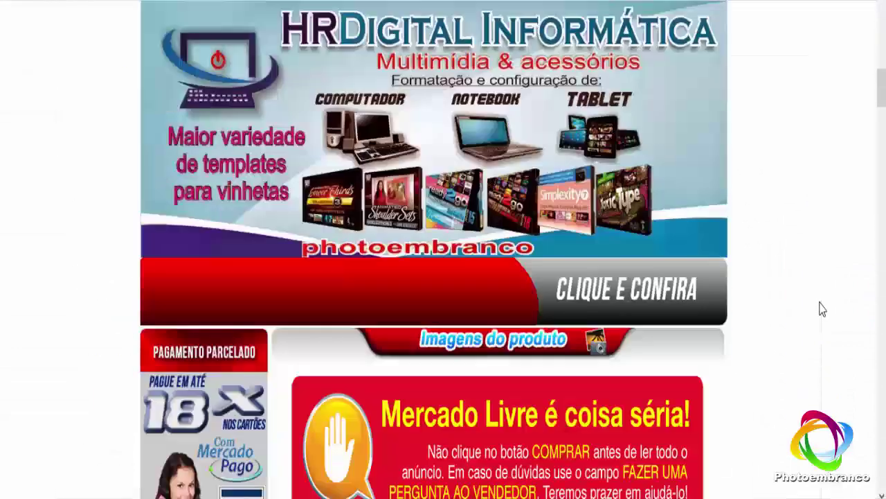
scroll(823, 309, down, 5)
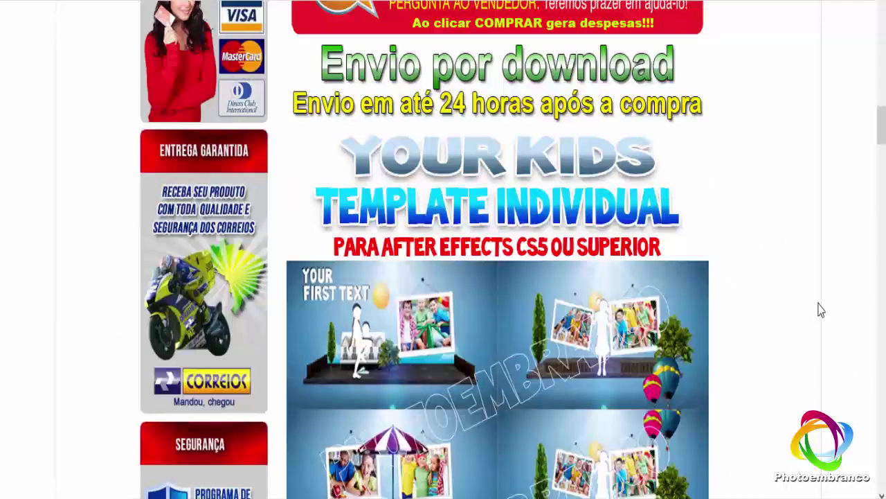
scroll(821, 310, up, 5)
scroll(819, 315, up, 1)
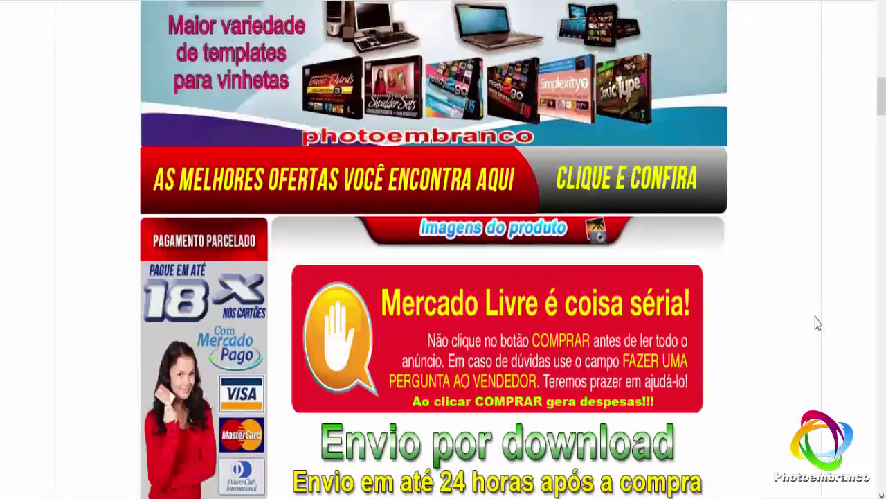
scroll(816, 322, up, 5)
scroll(816, 322, up, 3)
scroll(831, 324, up, 4)
scroll(842, 327, up, 2)
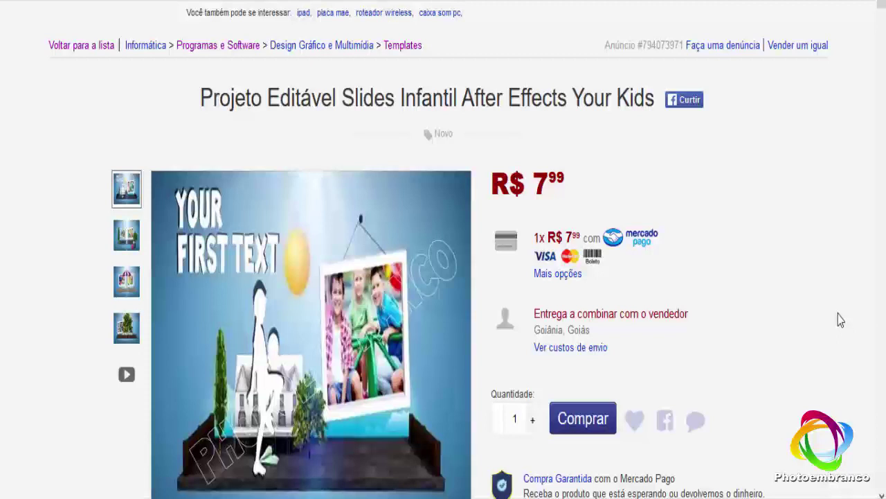
scroll(840, 318, down, 5)
scroll(840, 318, down, 6)
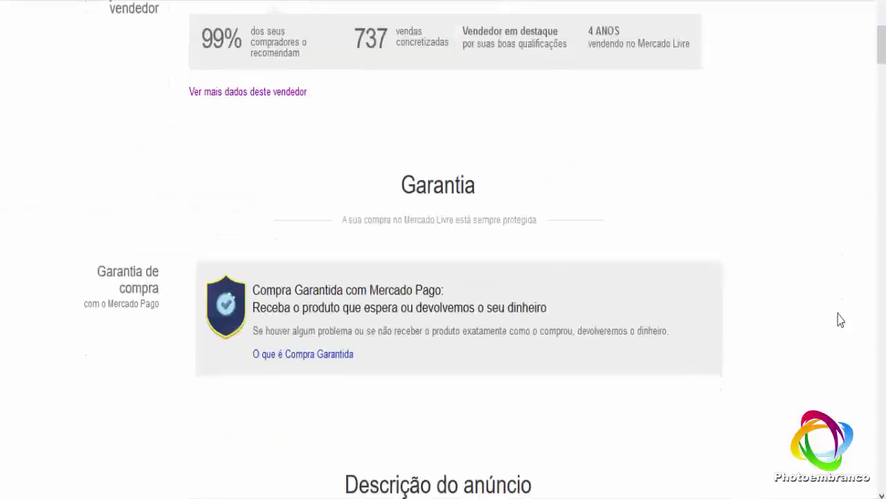
scroll(840, 319, down, 5)
scroll(840, 319, down, 4)
scroll(840, 318, down, 5)
scroll(840, 319, down, 4)
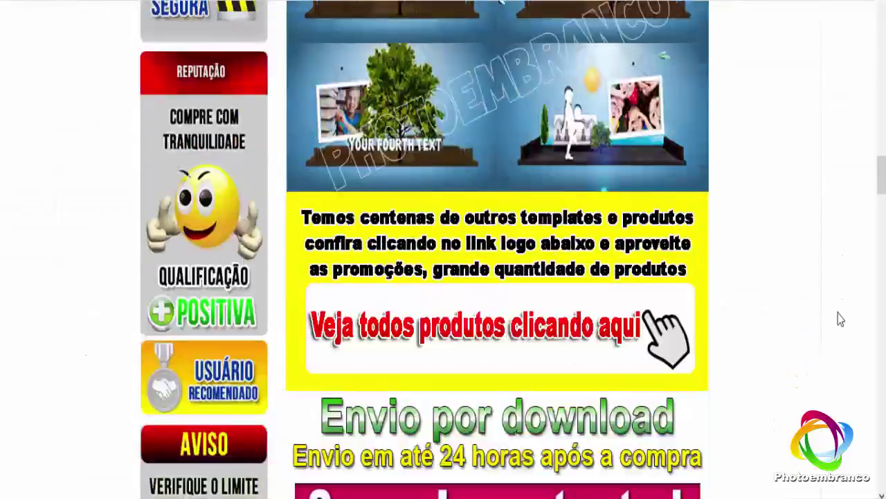
scroll(840, 319, down, 5)
scroll(841, 318, down, 5)
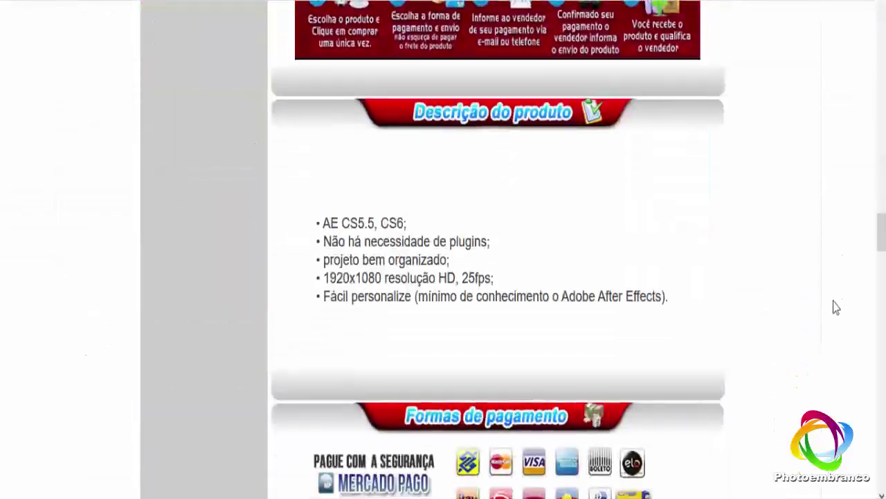
- Return to the top gallery, play the preview video, then show the first product image
scroll(835, 308, up, 10)
scroll(835, 307, up, 10)
scroll(835, 307, up, 10)
scroll(834, 307, up, 8)
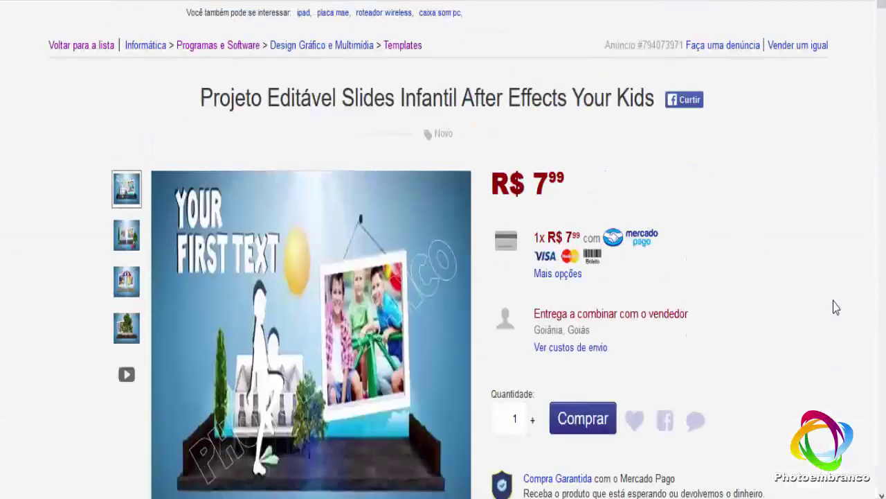
click(125, 372)
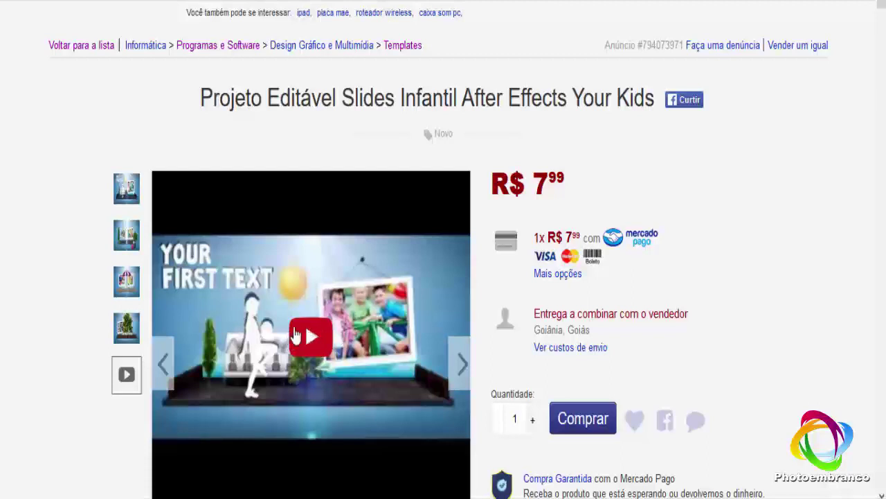
click(117, 191)
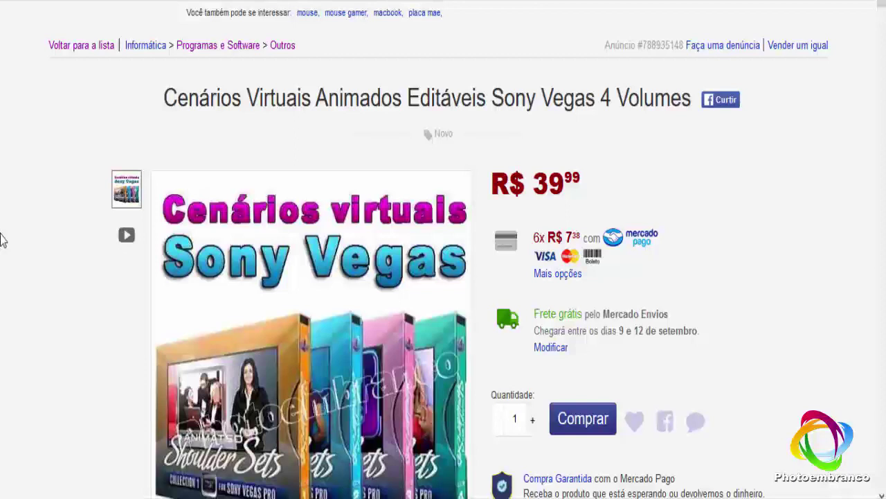
scroll(0, 236, down, 3)
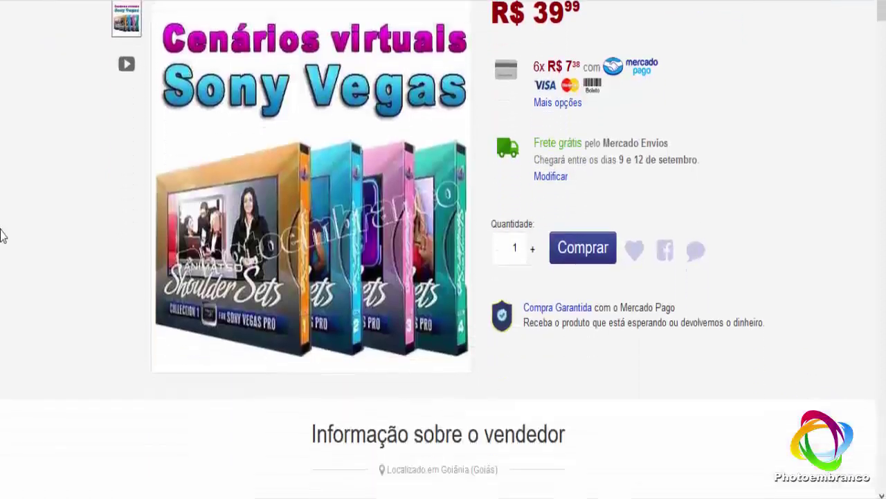
scroll(0, 235, up, 2)
scroll(0, 235, up, 1)
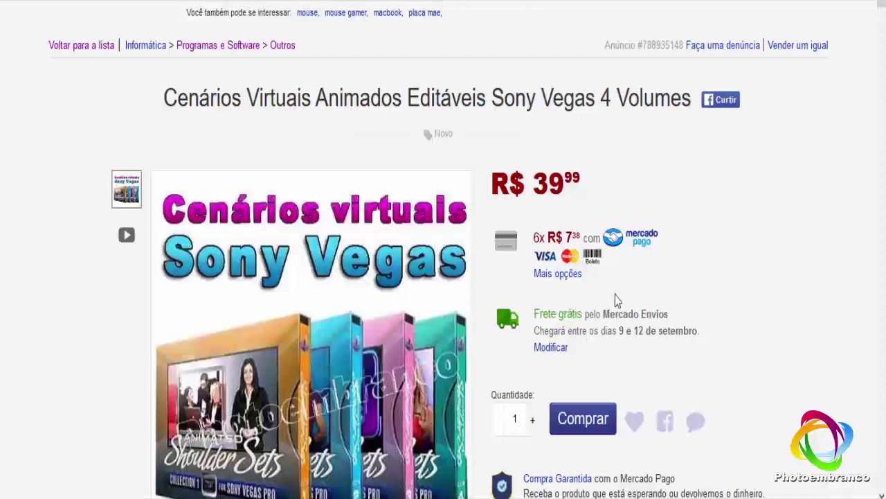
scroll(801, 334, down, 2)
scroll(801, 334, down, 6)
scroll(802, 334, down, 7)
scroll(801, 340, down, 6)
scroll(801, 339, down, 2)
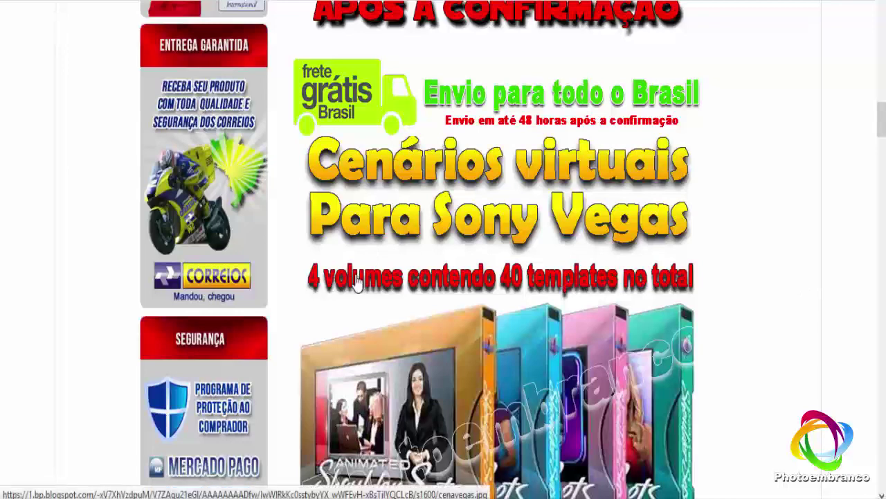
scroll(357, 284, down, 7)
scroll(358, 288, up, 2)
scroll(360, 284, up, 3)
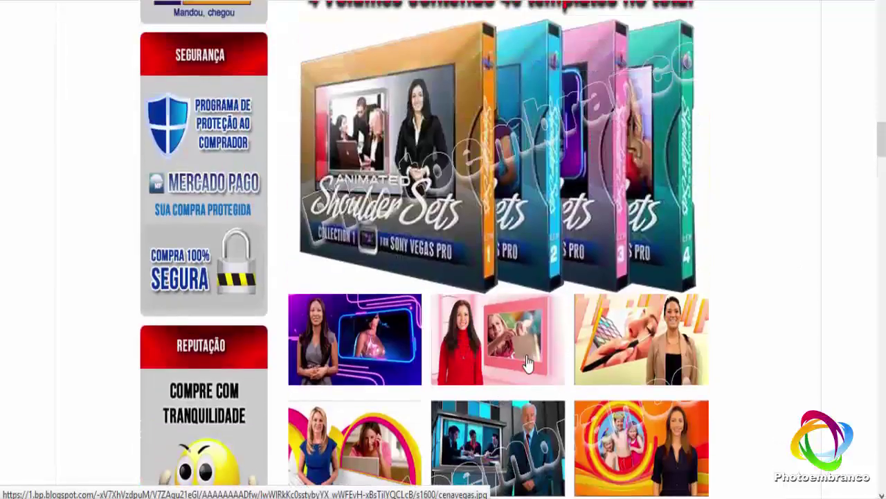
scroll(386, 273, down, 2)
scroll(431, 406, up, 2)
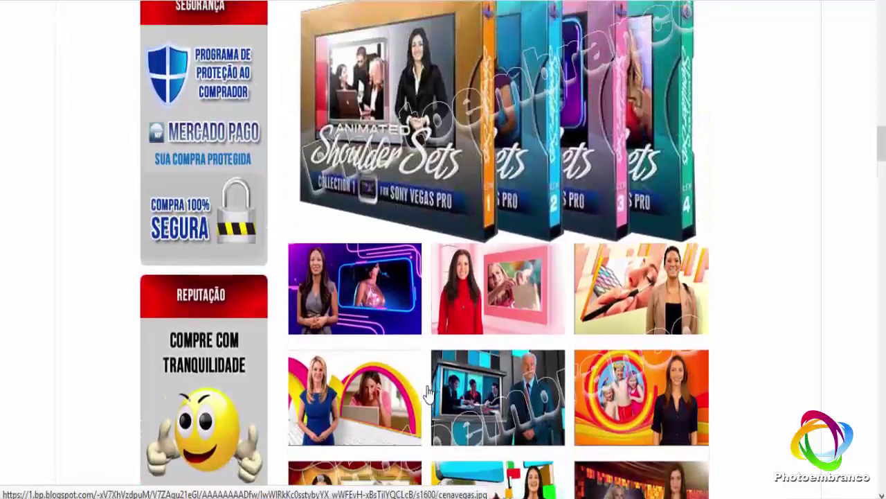
scroll(432, 395, up, 5)
scroll(431, 389, up, 5)
scroll(430, 388, up, 5)
scroll(430, 386, up, 5)
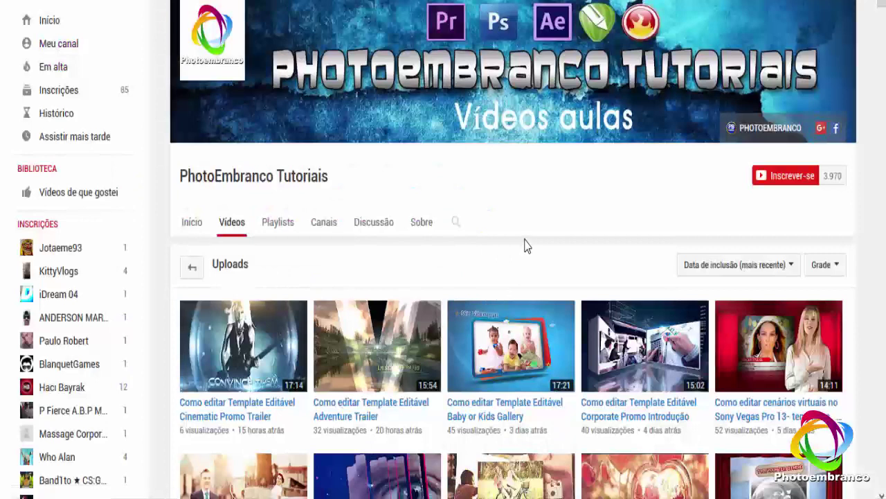
- Scroll down the PhotoEmbranco Tutoriais channel's Videos tab
scroll(525, 245, down, 3)
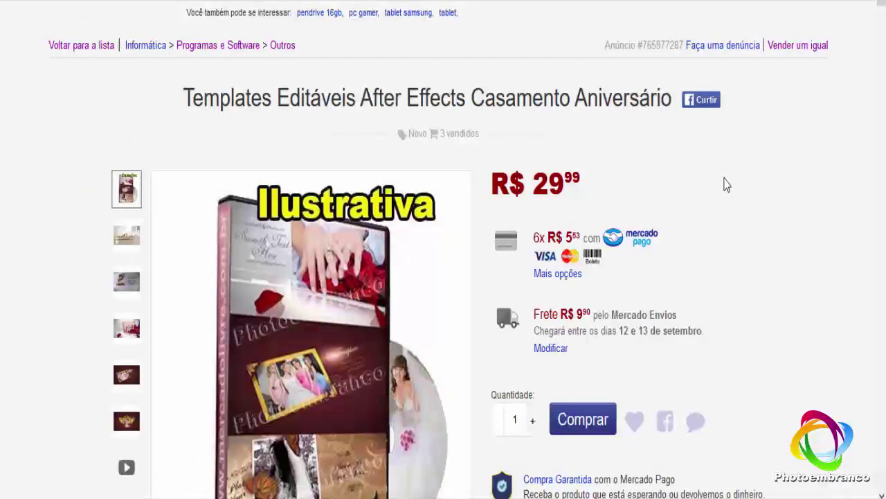
- Highlight the R$ 29,99 price on the wedding template listing, then deselect it
scroll(726, 186, down, 3)
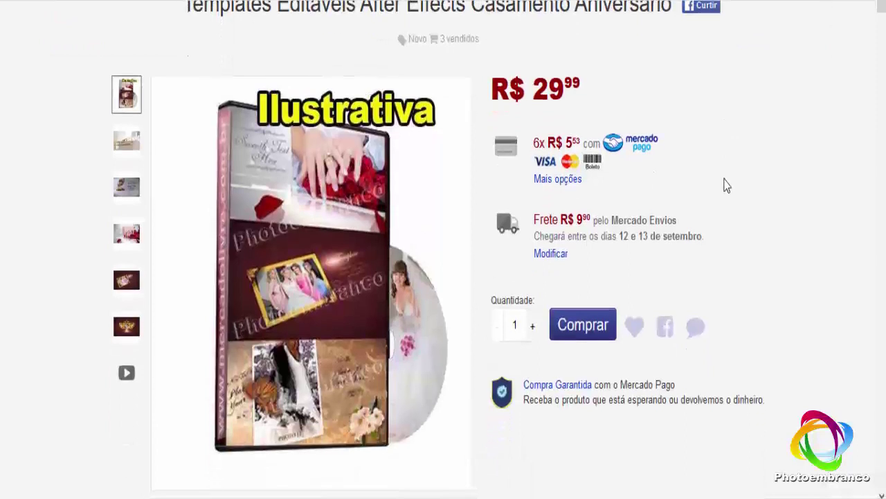
scroll(726, 186, up, 3)
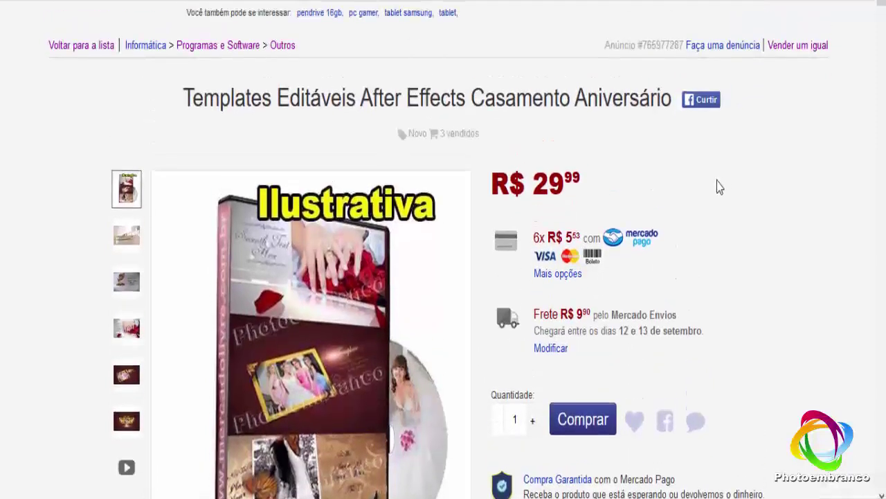
drag(532, 183, 603, 187)
click(691, 201)
- Scroll down through the wedding templates listing's details and partway back up
scroll(715, 187, down, 2)
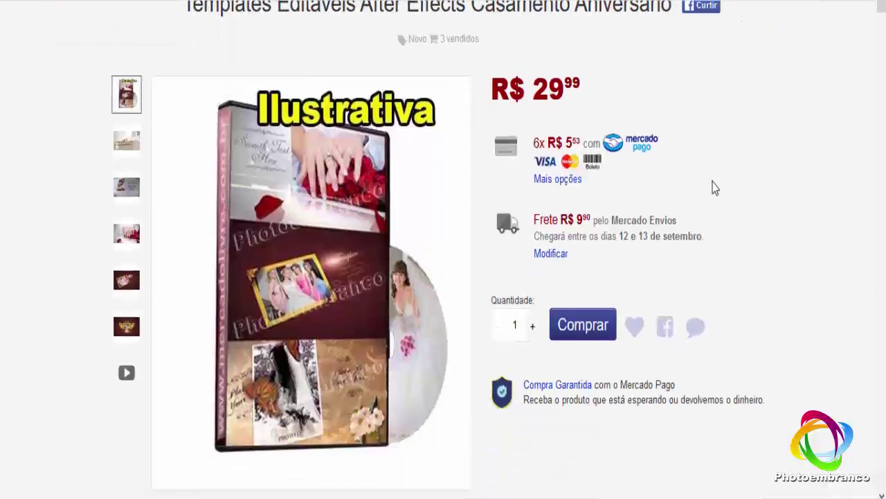
scroll(716, 188, down, 2)
scroll(716, 187, down, 4)
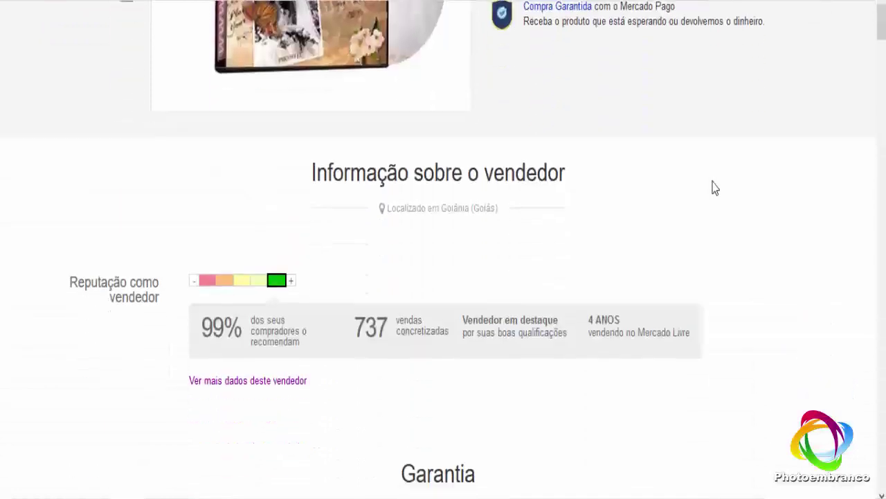
scroll(721, 190, down, 3)
scroll(762, 210, down, 3)
scroll(796, 225, down, 4)
scroll(796, 222, down, 5)
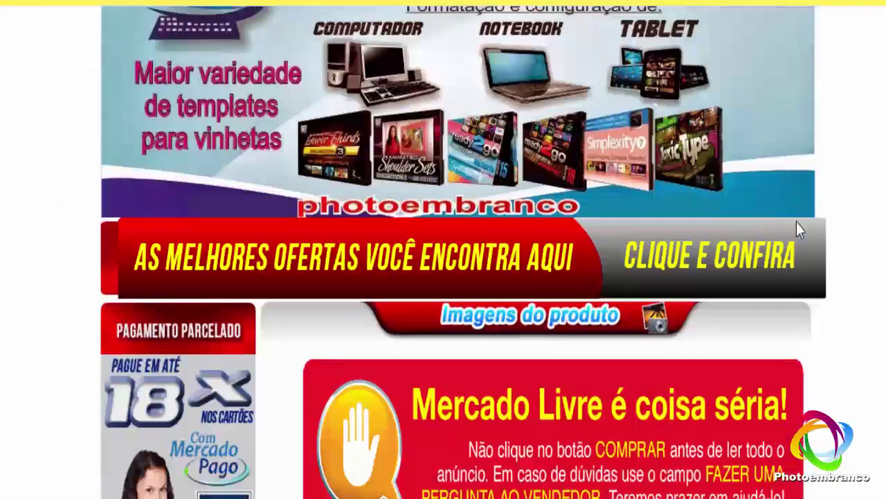
scroll(796, 225, down, 5)
scroll(798, 228, down, 4)
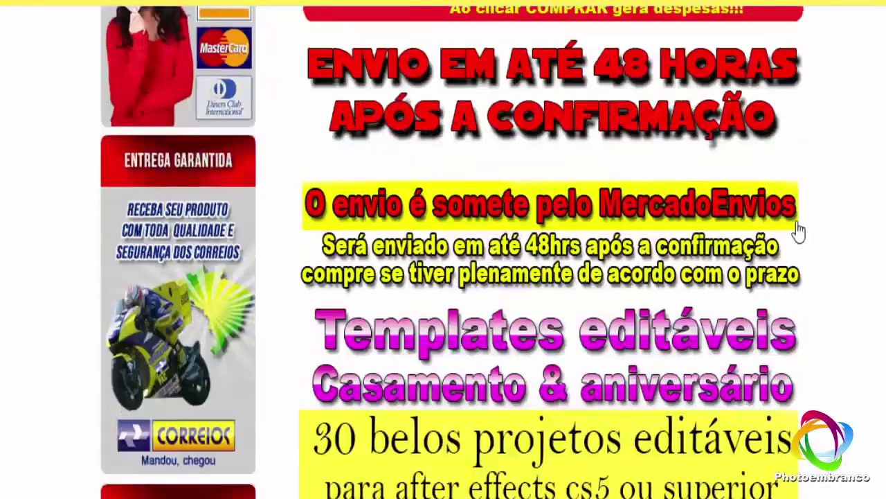
scroll(798, 231, down, 7)
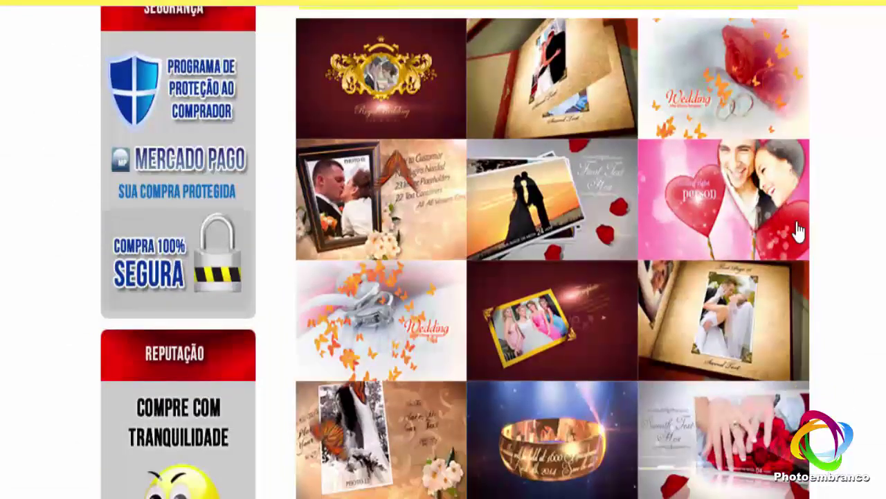
scroll(798, 231, down, 1)
scroll(798, 230, down, 2)
scroll(798, 231, down, 3)
scroll(798, 231, down, 3)
scroll(798, 231, down, 3)
scroll(798, 231, up, 4)
scroll(798, 231, up, 5)
scroll(557, 201, up, 10)
scroll(558, 201, up, 10)
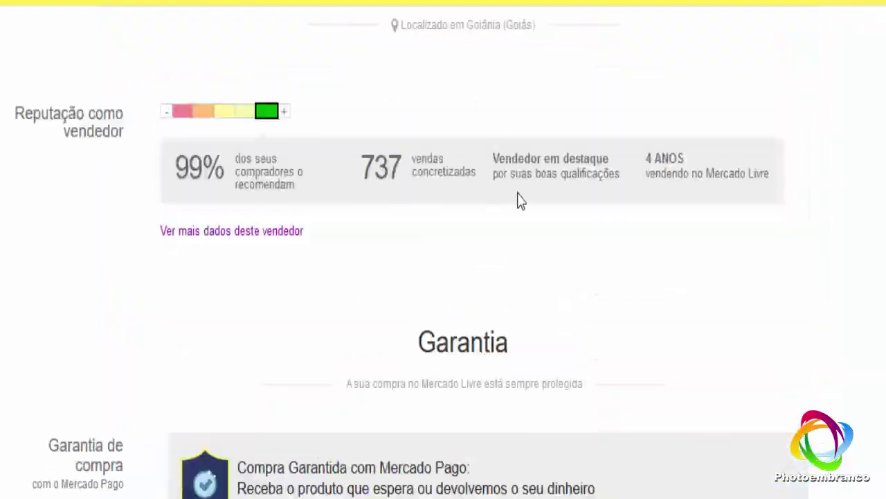
scroll(521, 200, up, 10)
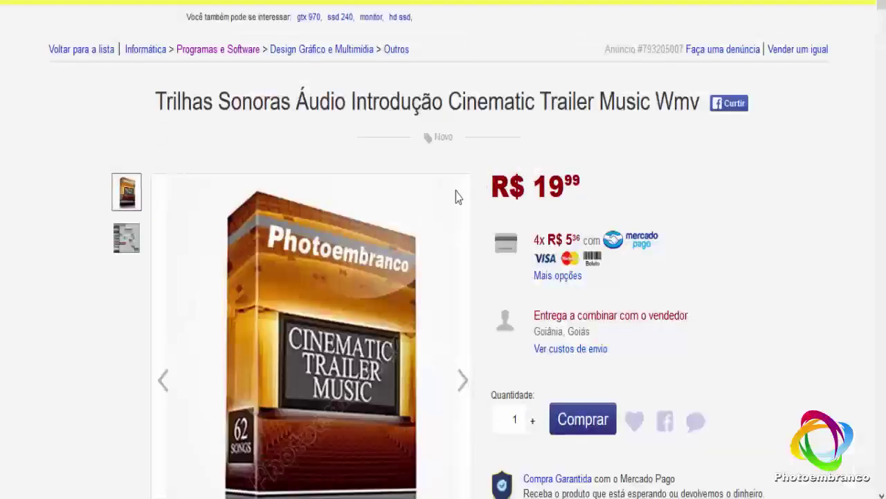
- Scroll the Cinematic Trailer Music product page down, then back up to the top
scroll(681, 194, down, 10)
scroll(681, 193, down, 5)
scroll(681, 194, down, 5)
scroll(681, 197, down, 2)
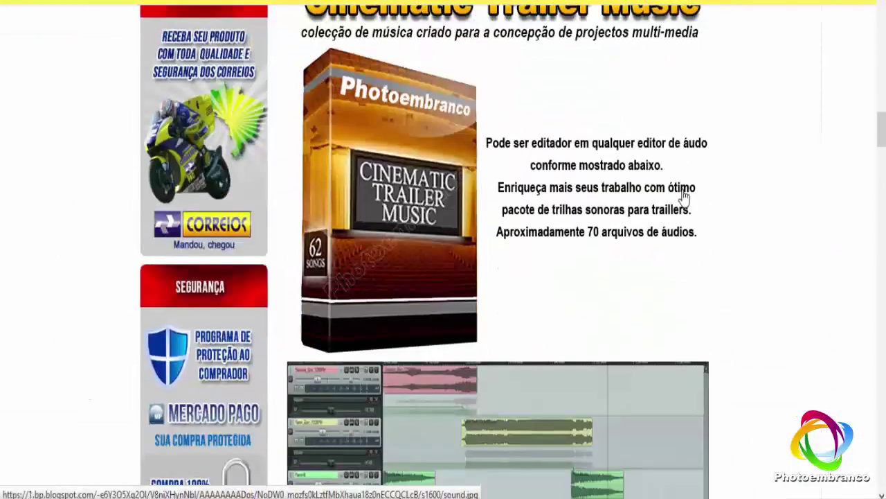
scroll(683, 198, up, 3)
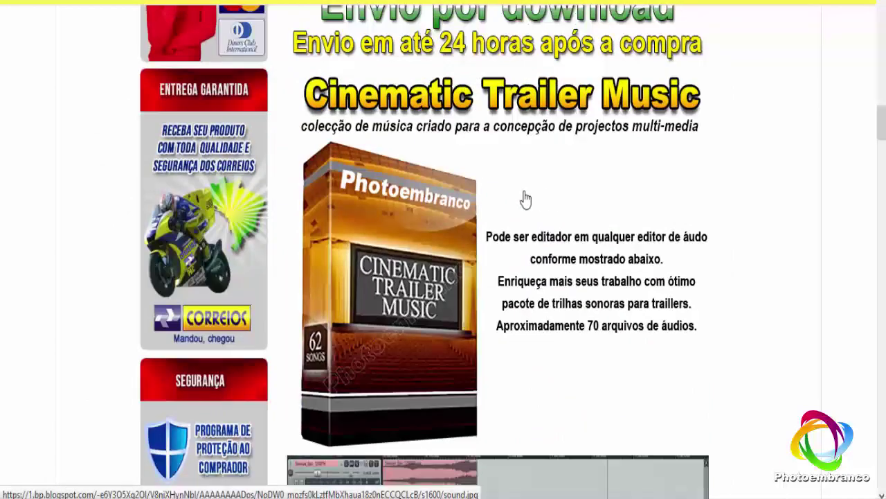
scroll(767, 204, up, 5)
scroll(767, 204, up, 5)
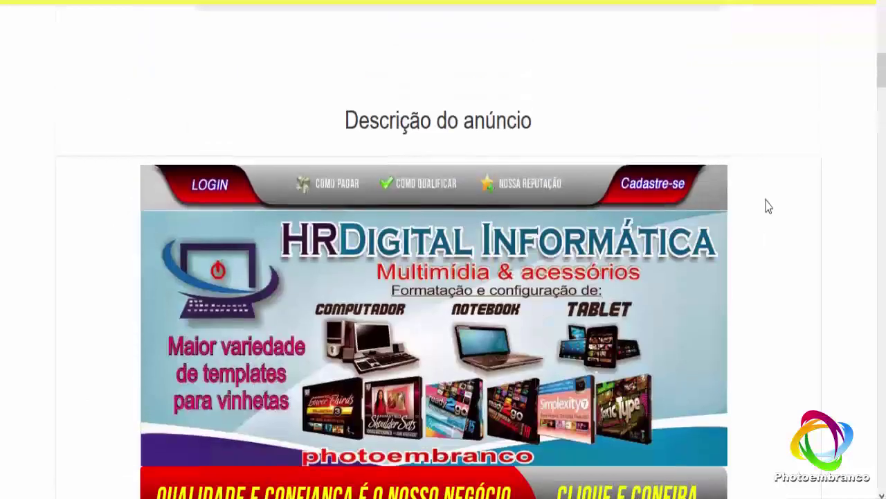
scroll(767, 204, up, 5)
scroll(765, 208, up, 5)
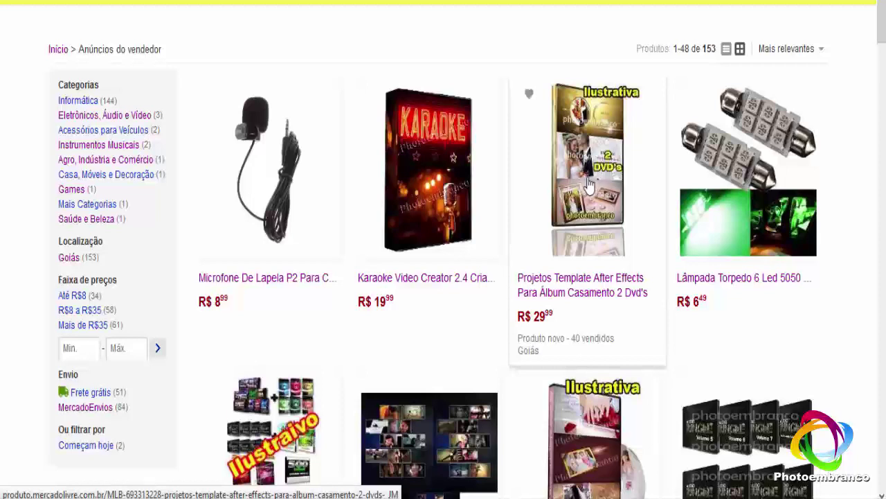
- Scroll down the seller's grid of After Effects template listings
scroll(758, 180, down, 3)
scroll(232, 298, up, 1)
scroll(233, 297, down, 1)
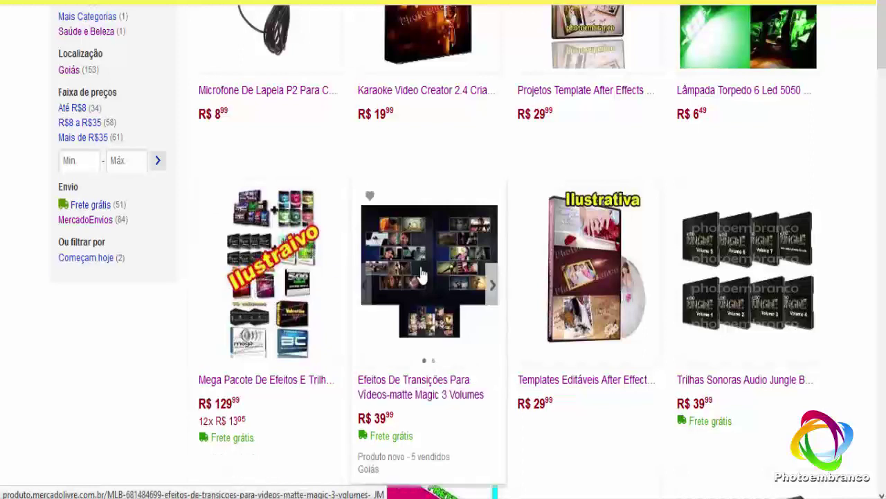
scroll(422, 273, down, 1)
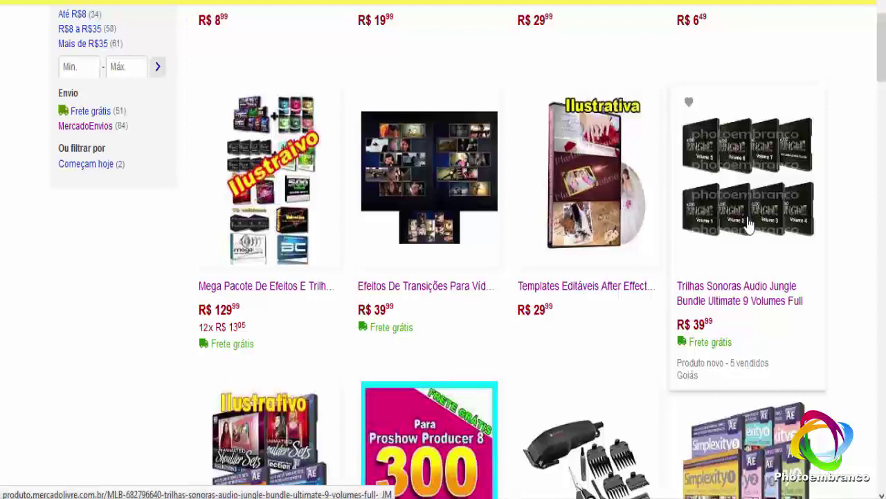
scroll(748, 224, down, 2)
scroll(748, 223, up, 2)
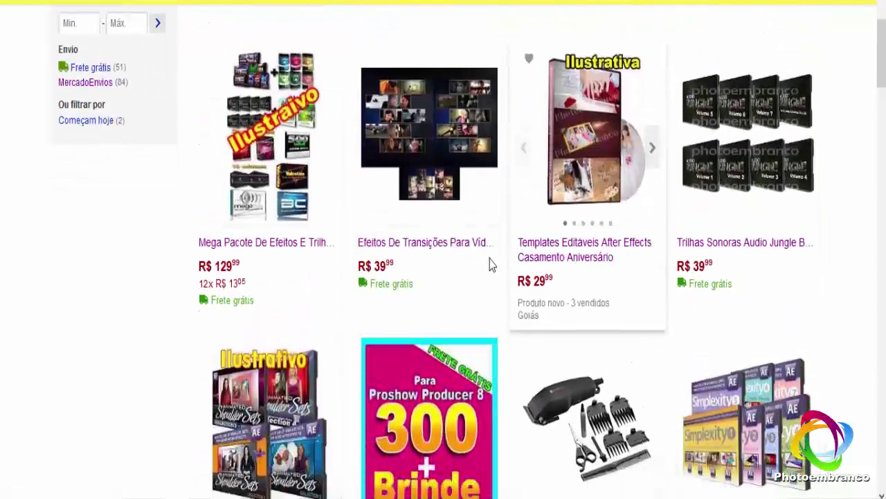
scroll(275, 314, down, 1)
scroll(275, 314, down, 1)
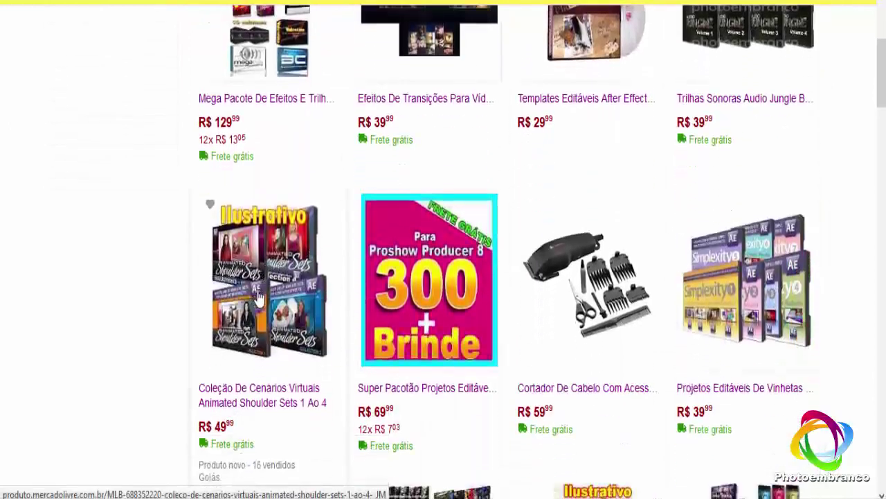
- Open the Animated Shoulder Sets product page, glance at it, and return to the grid
click(258, 296)
scroll(397, 339, down, 3)
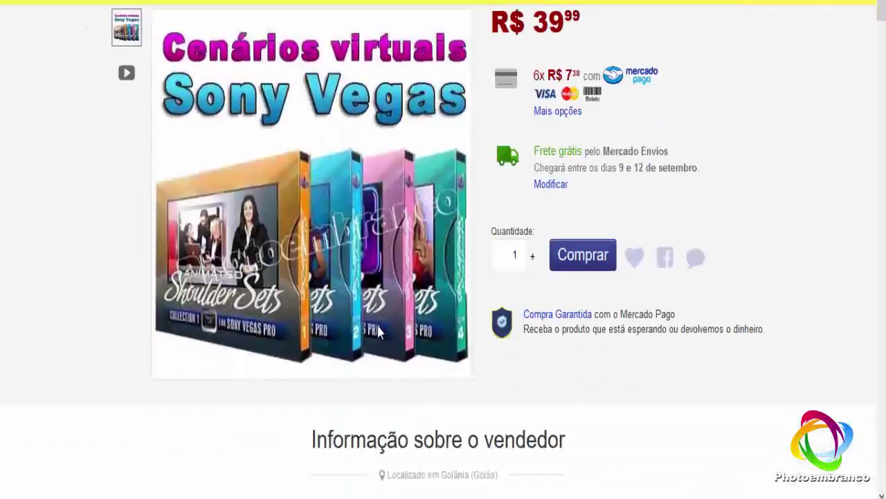
scroll(333, 148, up, 1)
key(alt+Left)
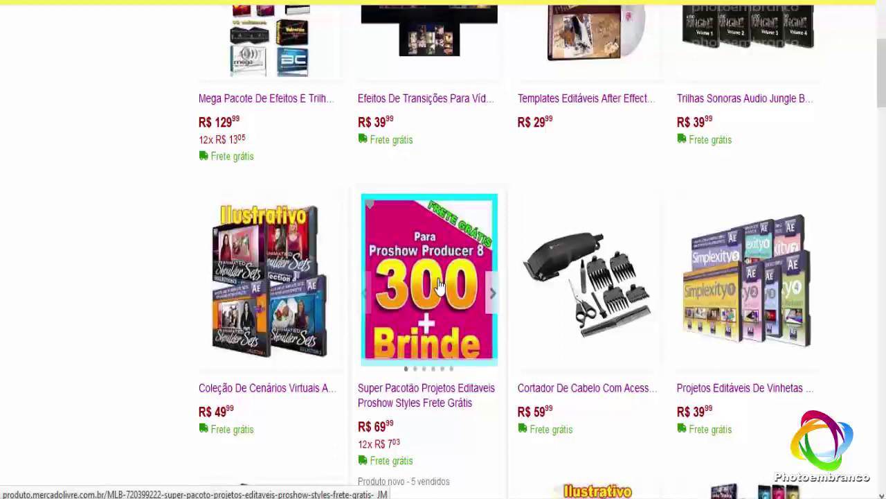
- Keep scrolling the seller's listings through results 97–144, past Creative Album Templates Psd
scroll(439, 284, down, 2)
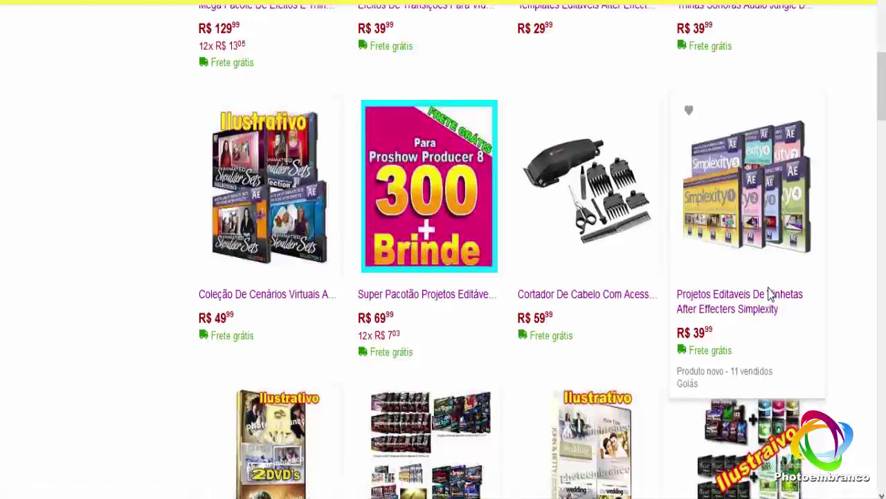
scroll(740, 138, down, 2)
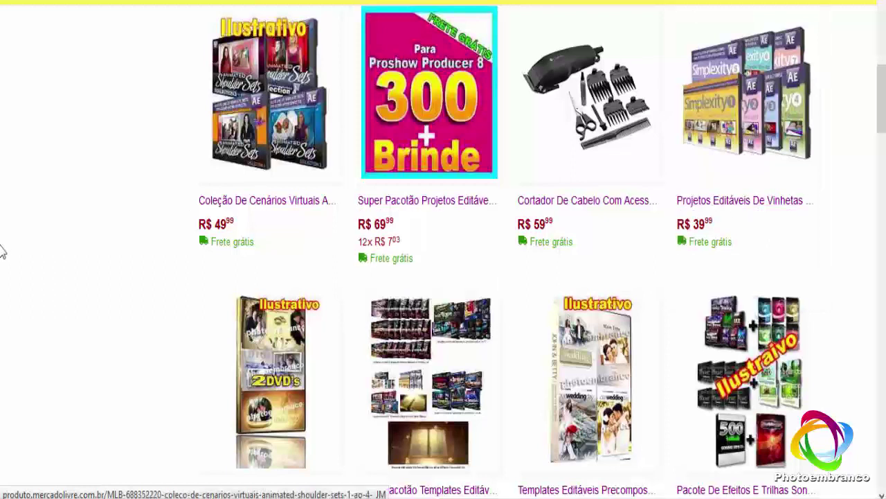
scroll(603, 242, down, 3)
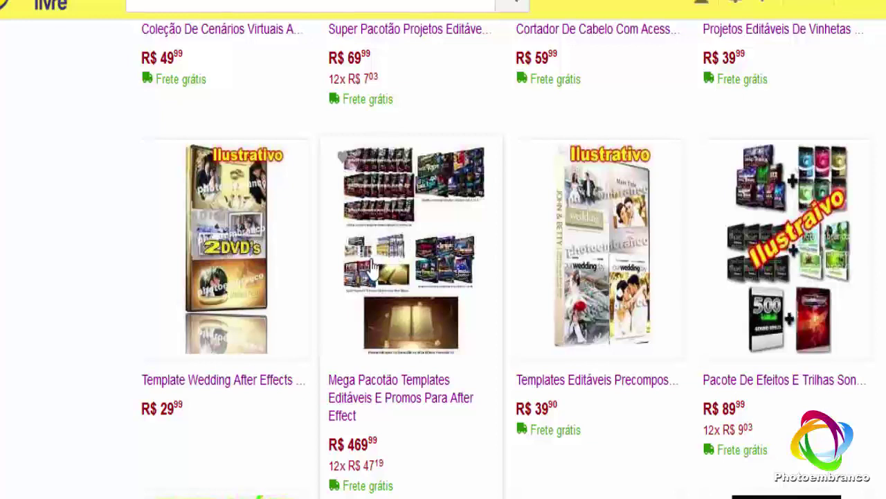
scroll(18, 283, down, 6)
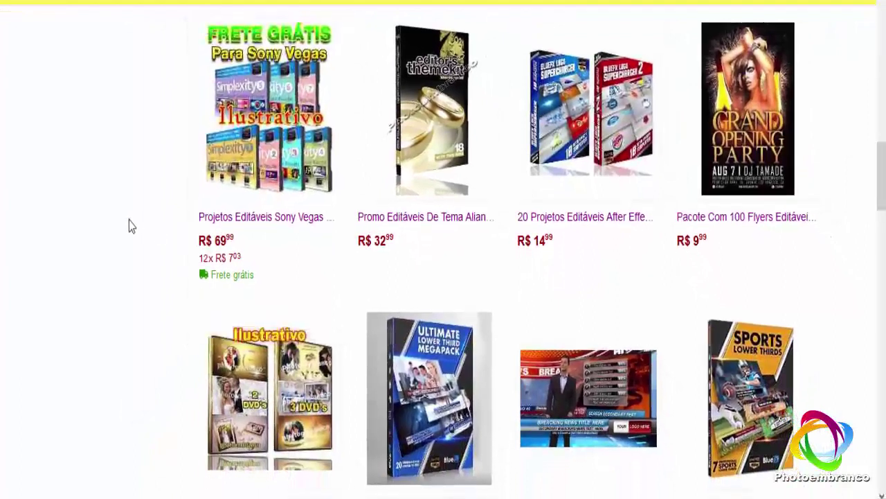
scroll(129, 220, down, 3)
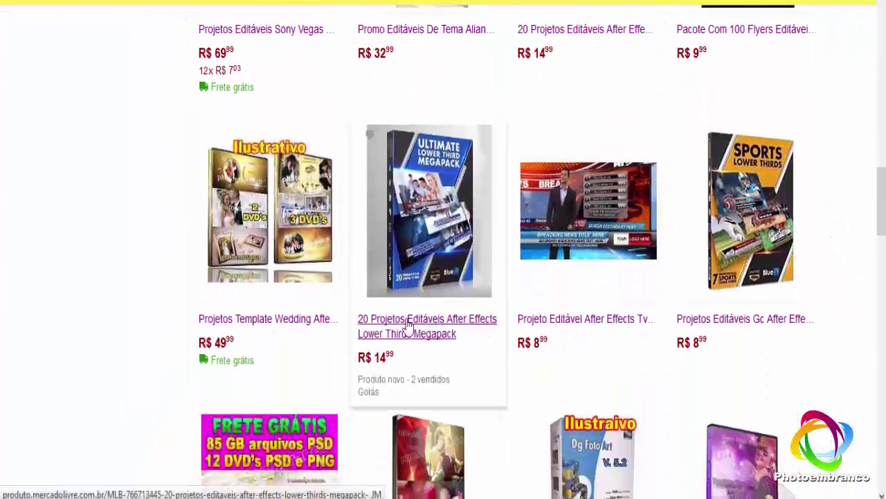
mouse_move(431, 259)
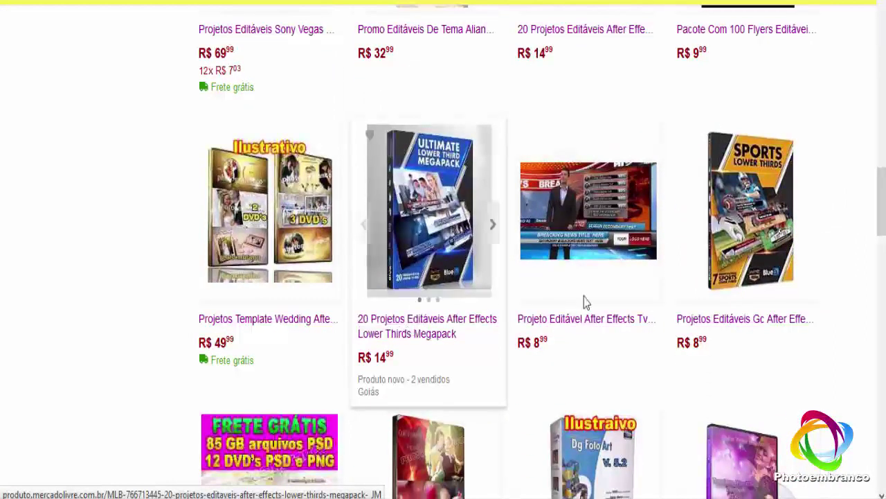
mouse_move(719, 250)
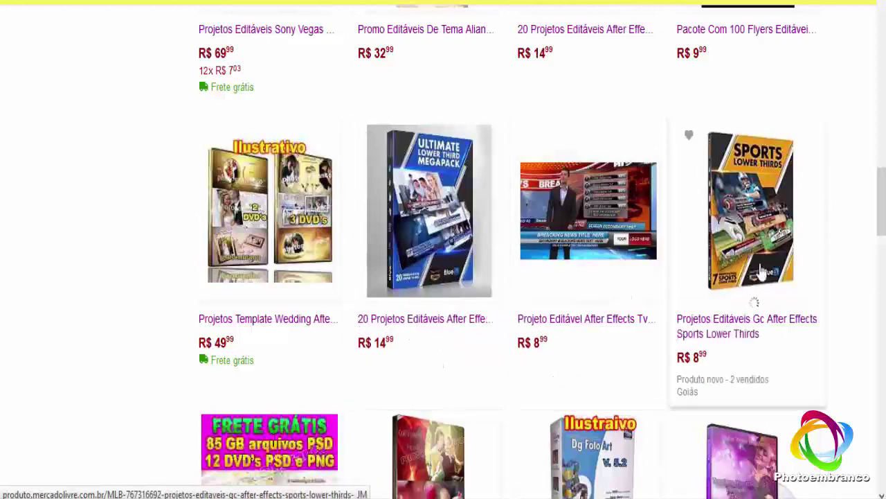
scroll(66, 233, down, 4)
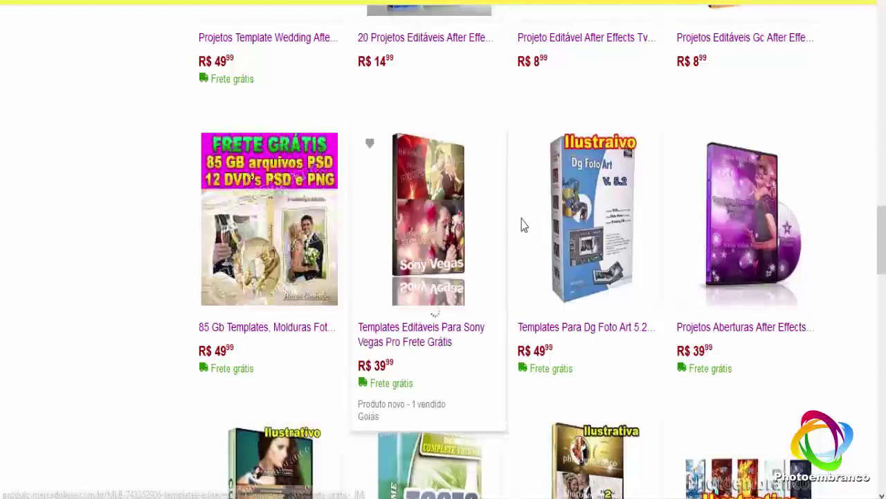
scroll(522, 224, down, 5)
scroll(236, 230, up, 1)
scroll(236, 231, down, 5)
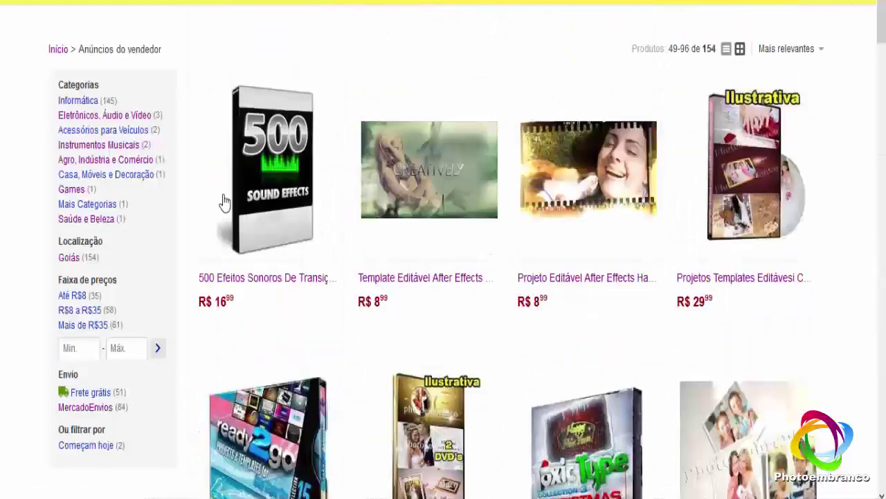
scroll(218, 217, down, 2)
scroll(483, 199, down, 1)
scroll(483, 199, down, 2)
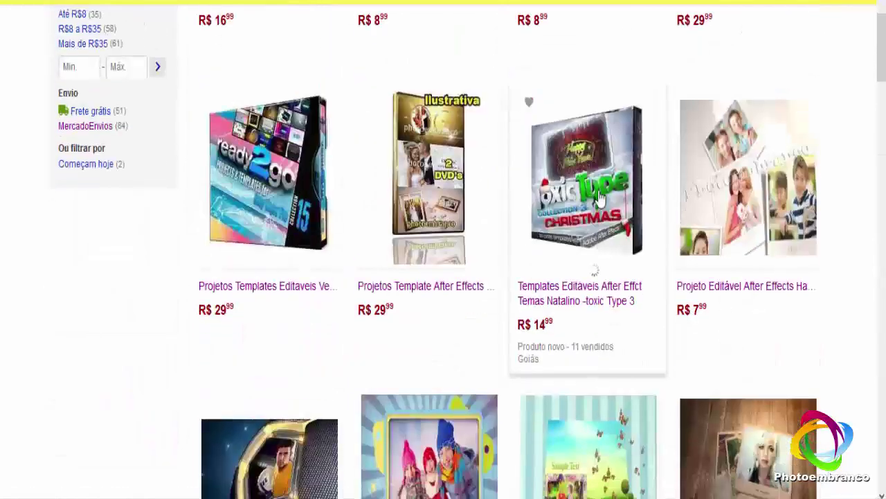
scroll(318, 238, down, 4)
scroll(180, 245, down, 3)
scroll(180, 245, down, 4)
scroll(180, 245, up, 4)
scroll(181, 246, down, 4)
scroll(180, 245, down, 3)
scroll(181, 245, down, 2)
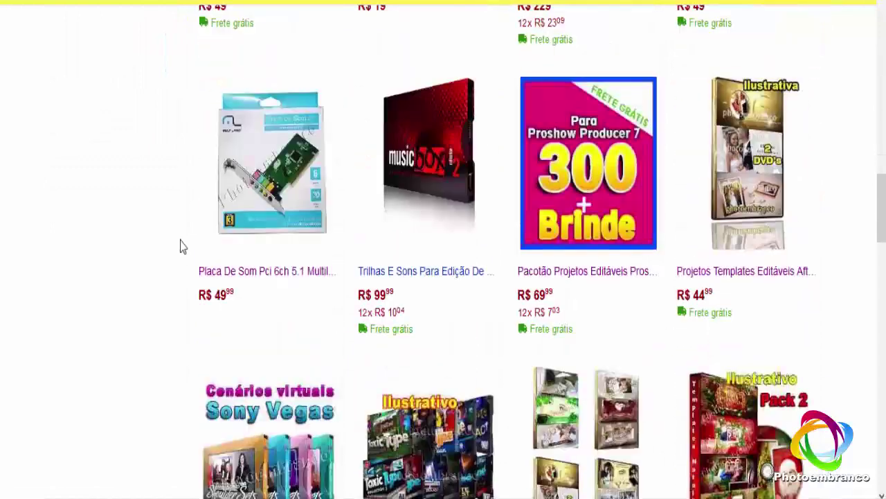
scroll(180, 245, down, 2)
scroll(180, 245, down, 2)
scroll(180, 245, down, 2)
scroll(181, 247, down, 3)
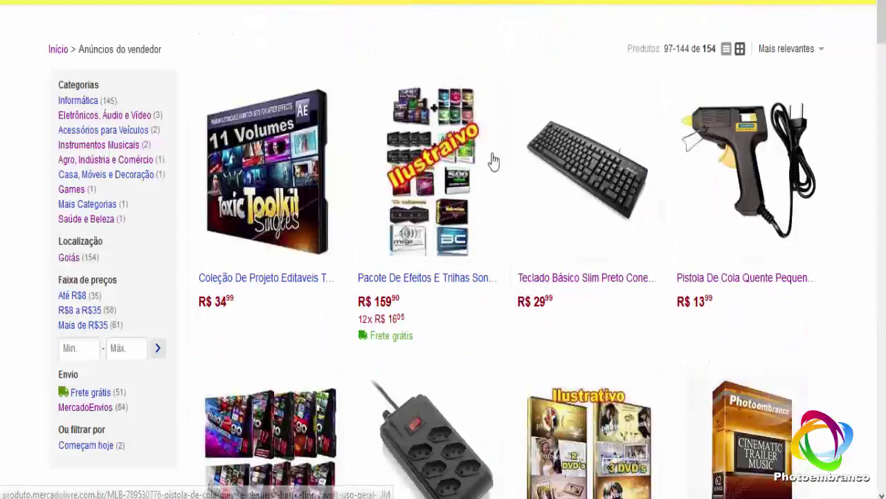
scroll(429, 173, down, 2)
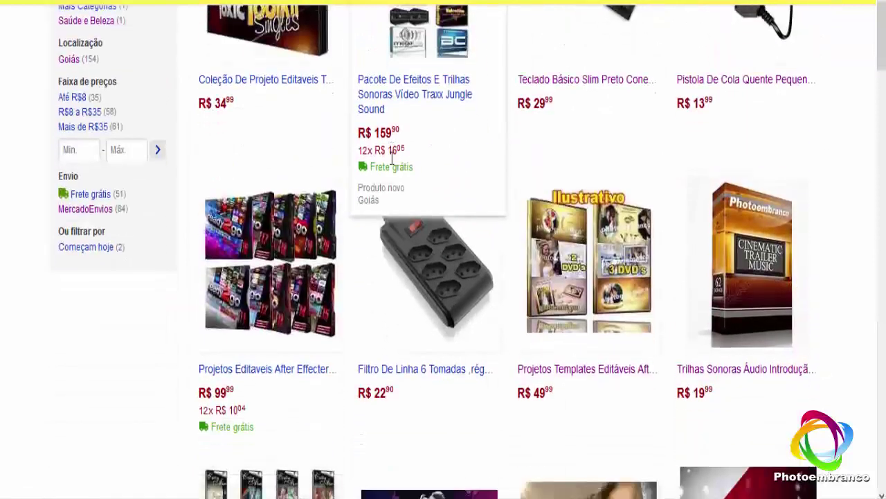
scroll(277, 208, down, 2)
scroll(91, 228, down, 4)
scroll(90, 228, down, 4)
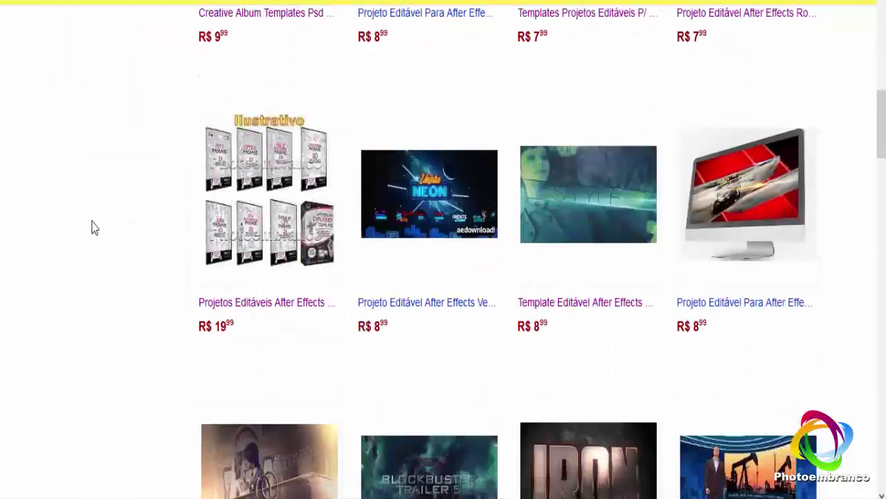
scroll(94, 228, down, 4)
scroll(94, 227, down, 2)
scroll(94, 228, down, 1)
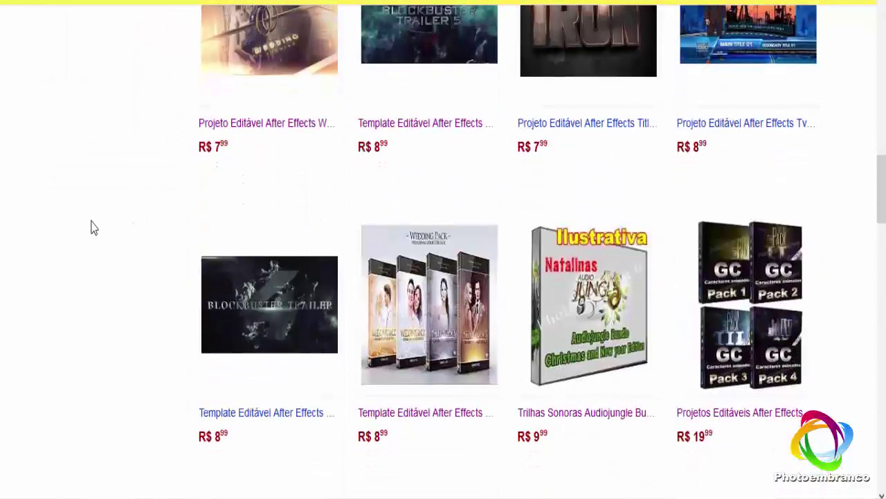
scroll(84, 236, down, 4)
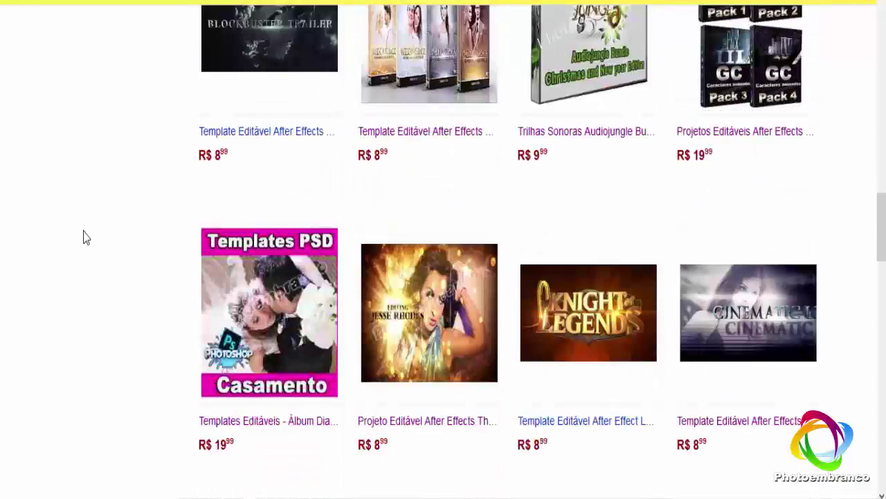
scroll(83, 234, down, 2)
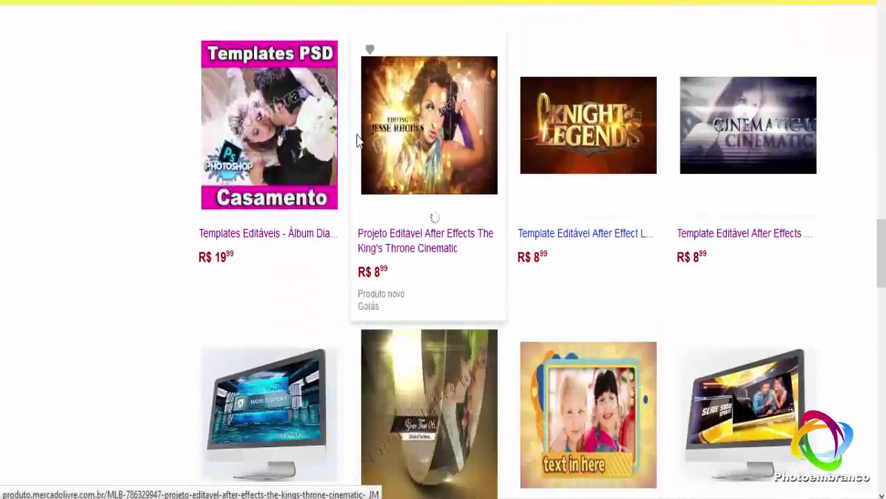
scroll(415, 225, down, 4)
scroll(408, 235, down, 2)
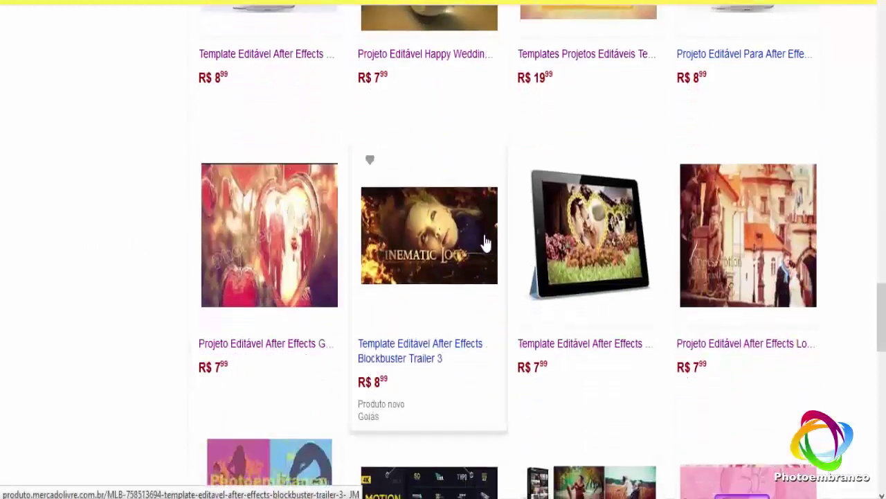
scroll(450, 290, down, 5)
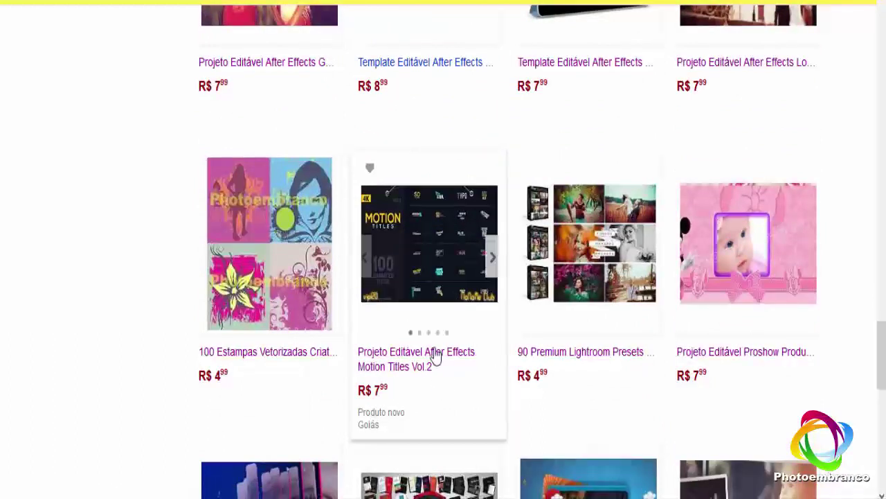
scroll(433, 257, up, 5)
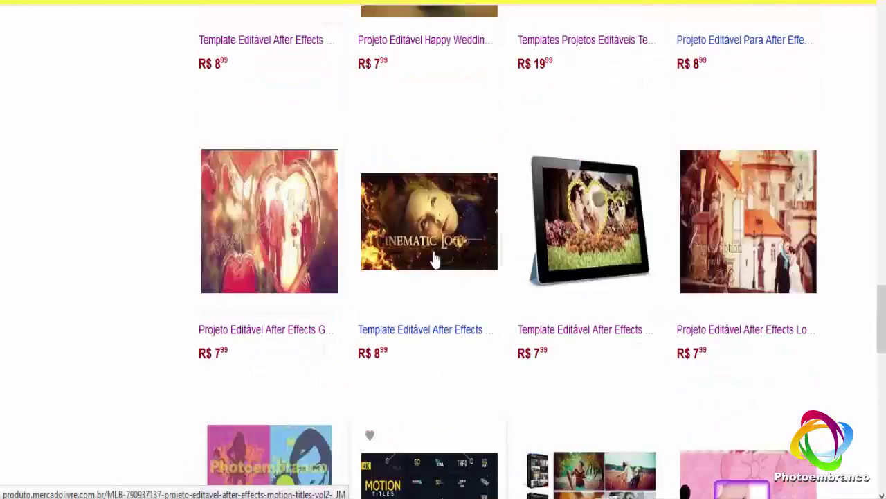
scroll(431, 263, up, 12)
scroll(432, 263, up, 12)
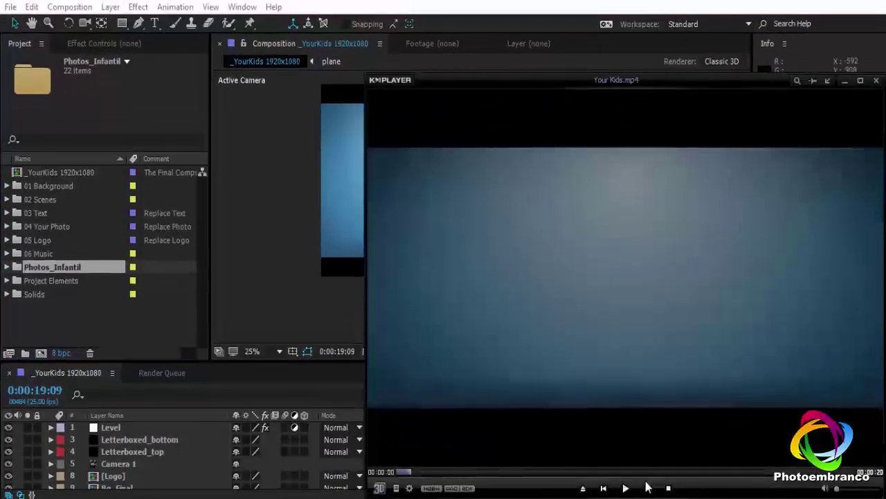
- Replay the Your Kids preview in KMPlayer from an earlier point around 00:04
click(626, 487)
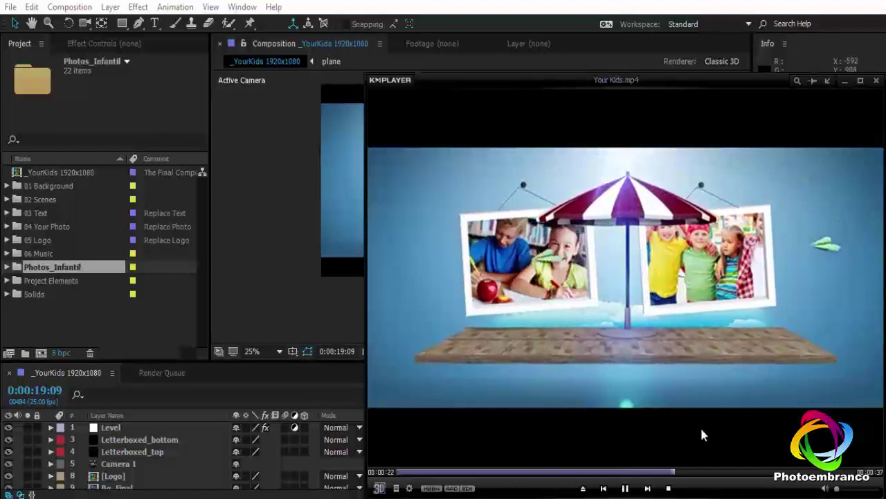
click(625, 488)
click(461, 473)
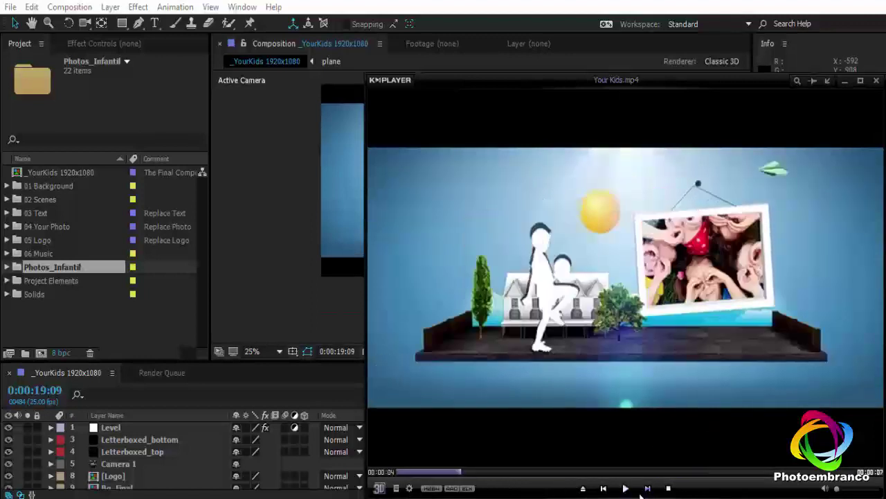
click(625, 488)
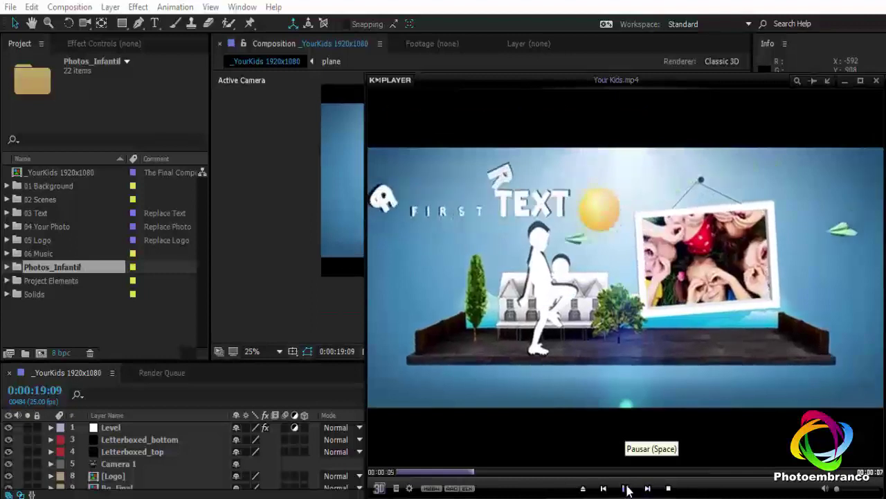
- Close the video player, enlarge the Timeline panel and move to a frame near the start
click(124, 339)
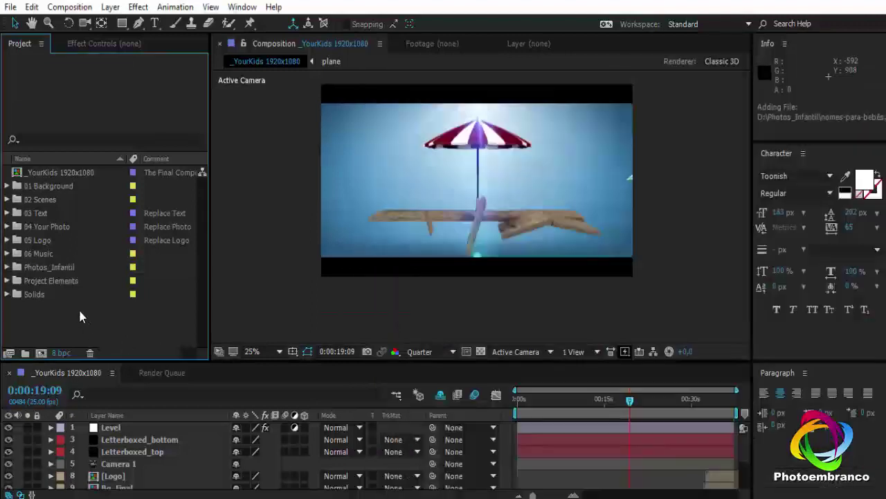
click(44, 268)
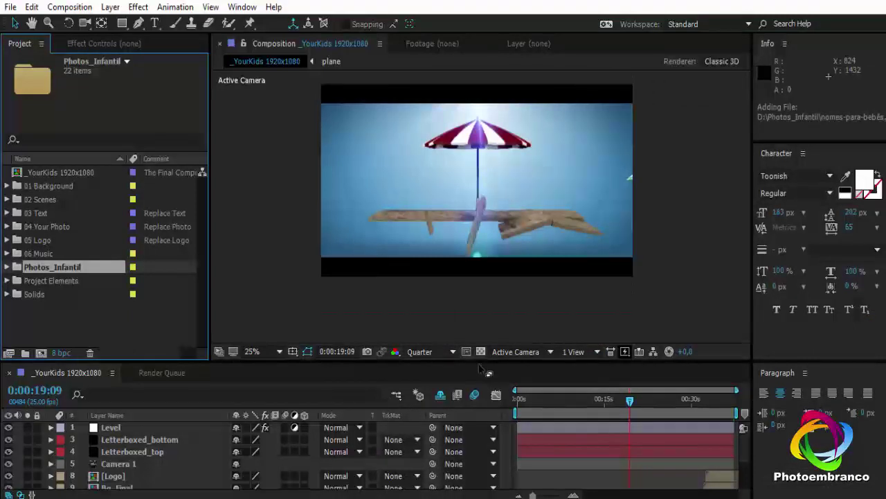
drag(485, 371, 484, 357)
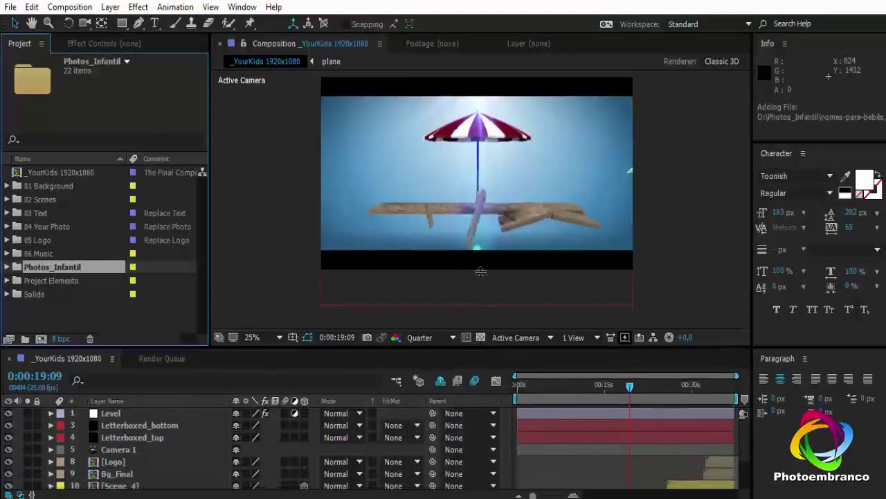
scroll(543, 428, down, 3)
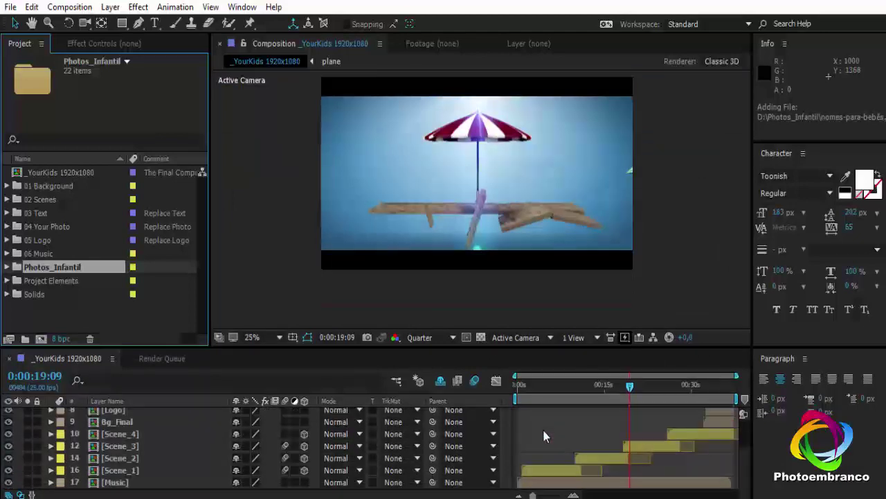
click(535, 393)
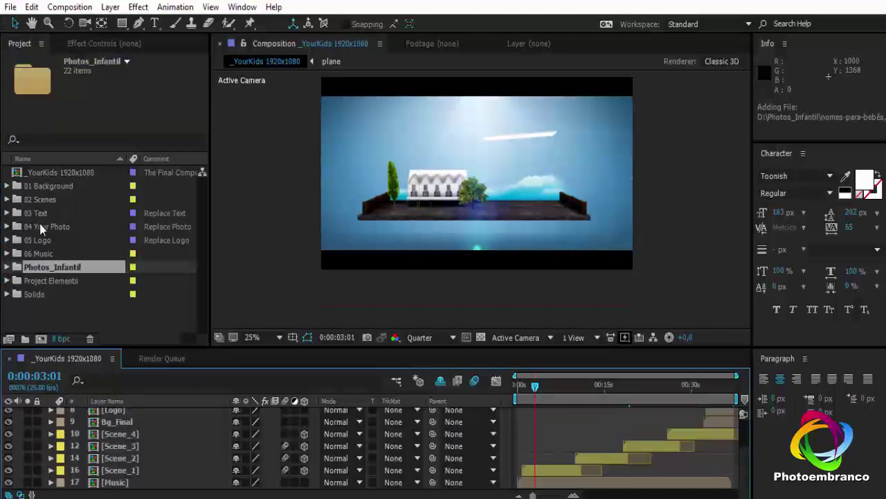
- Preview the Logo composition in the 05 Logo folder, then close it and collapse the folder
click(41, 226)
click(43, 240)
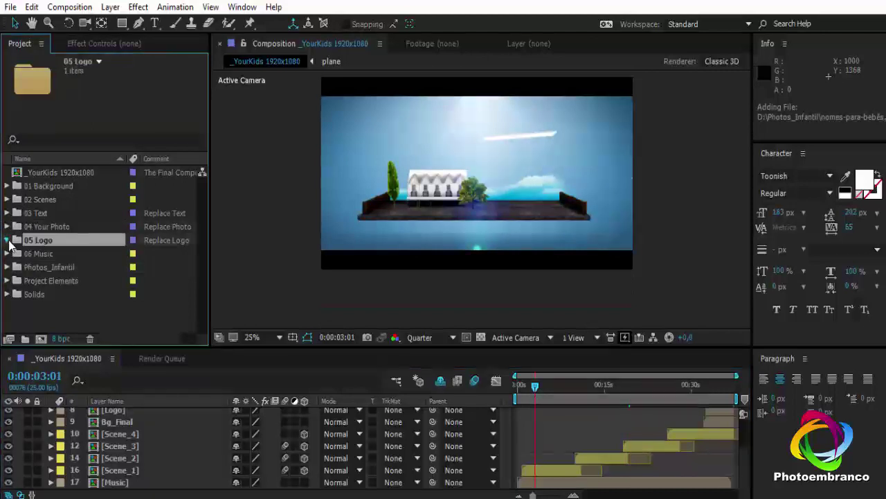
click(7, 241)
double_click(51, 252)
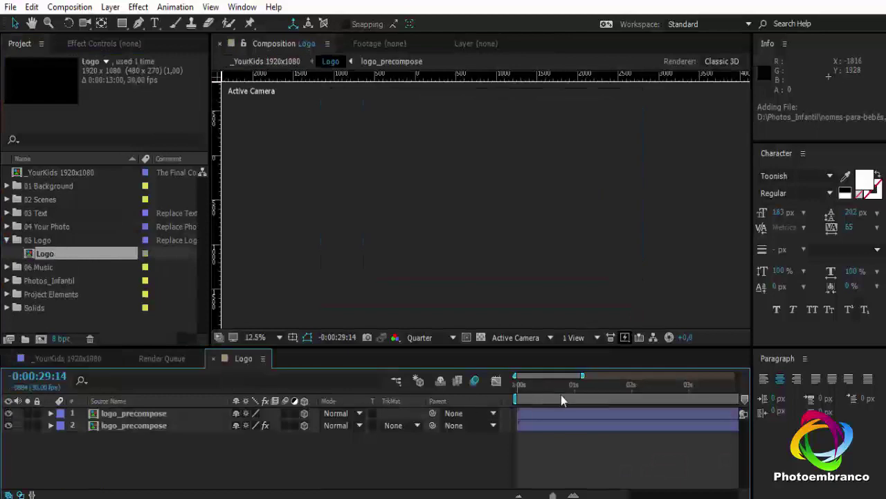
click(561, 400)
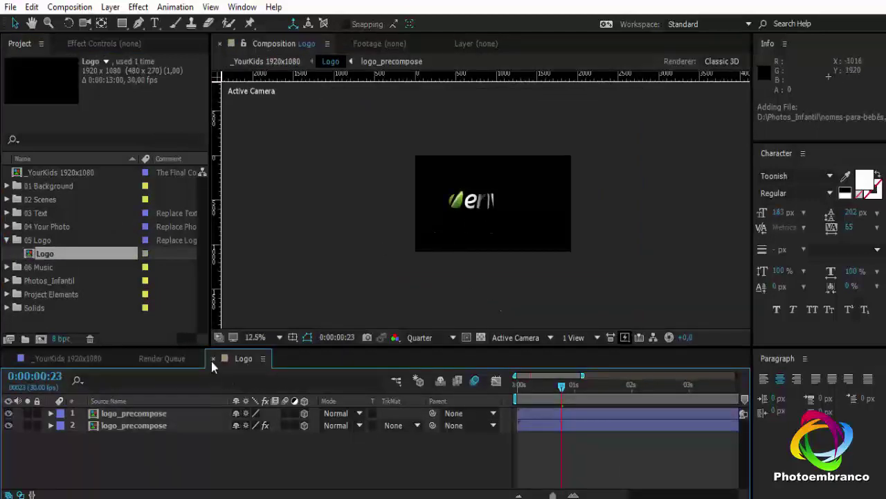
click(213, 359)
click(8, 240)
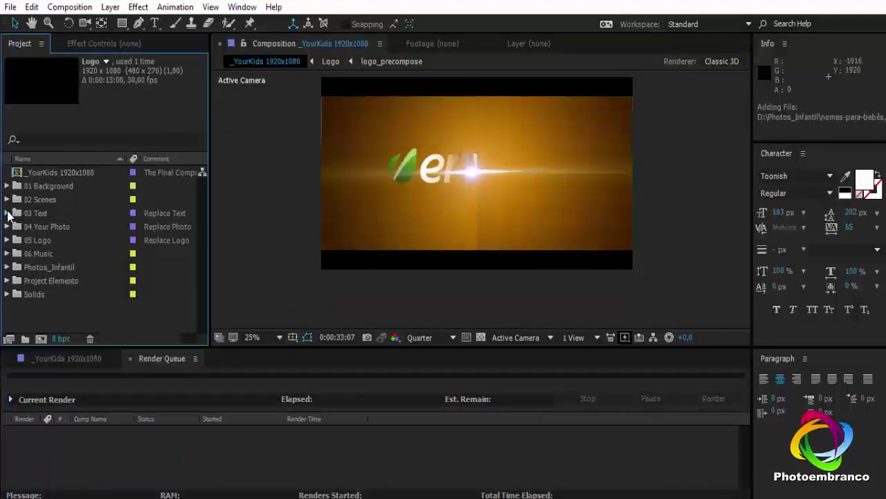
- Open YourText_1 from the 03 Text folder and move to a frame showing its text
click(8, 213)
double_click(51, 226)
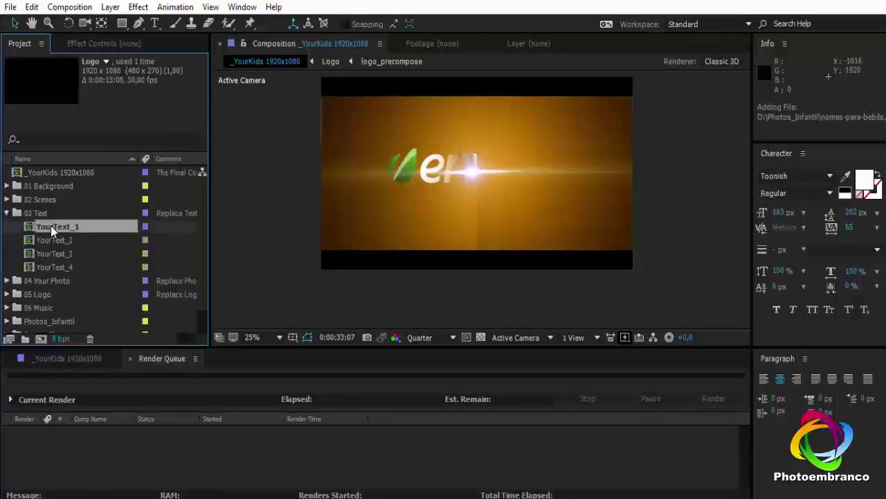
click(544, 396)
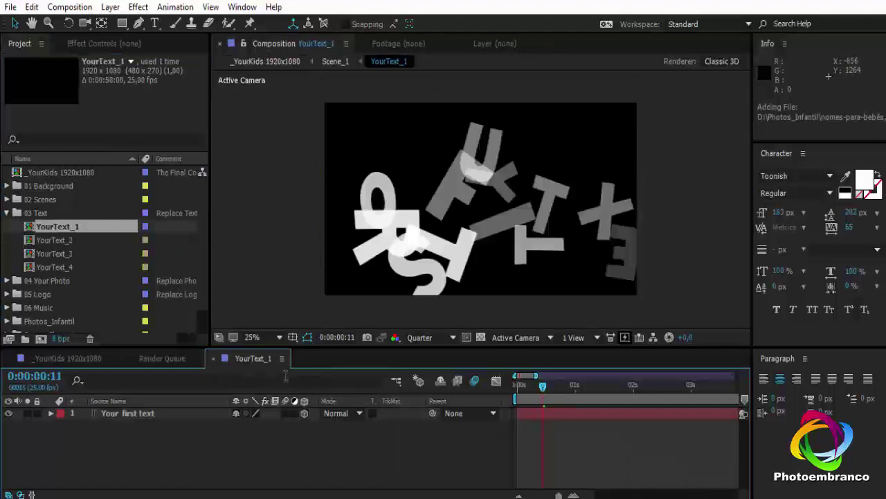
- Replace YOUR FIRST TEXT with a name on line one and 'Photoembranco' on line two
click(662, 397)
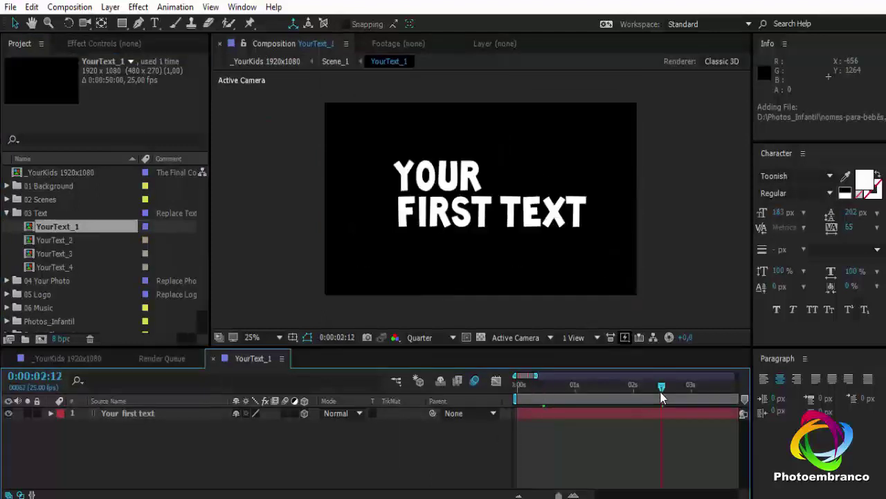
double_click(133, 412)
drag(482, 172, 381, 179)
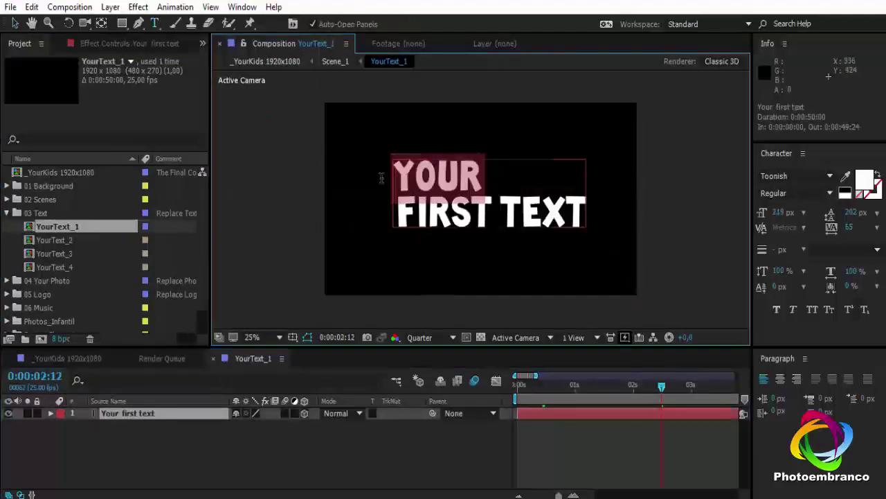
text(Hello)
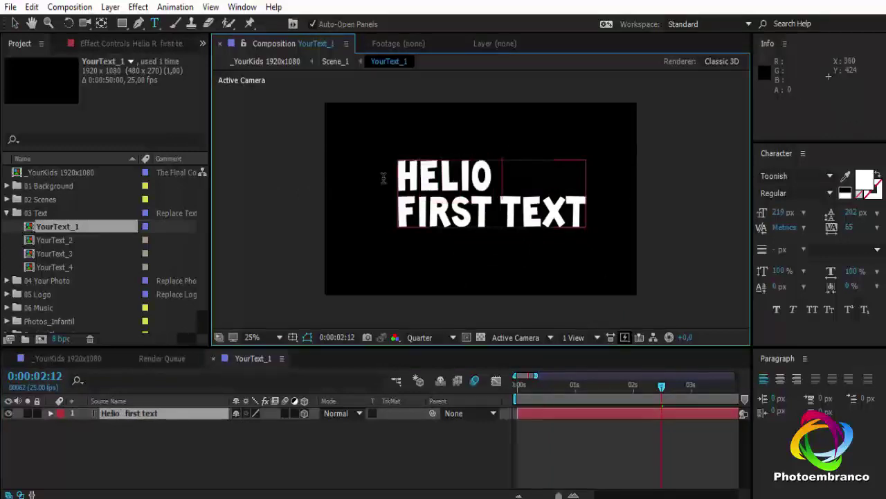
text( Reis)
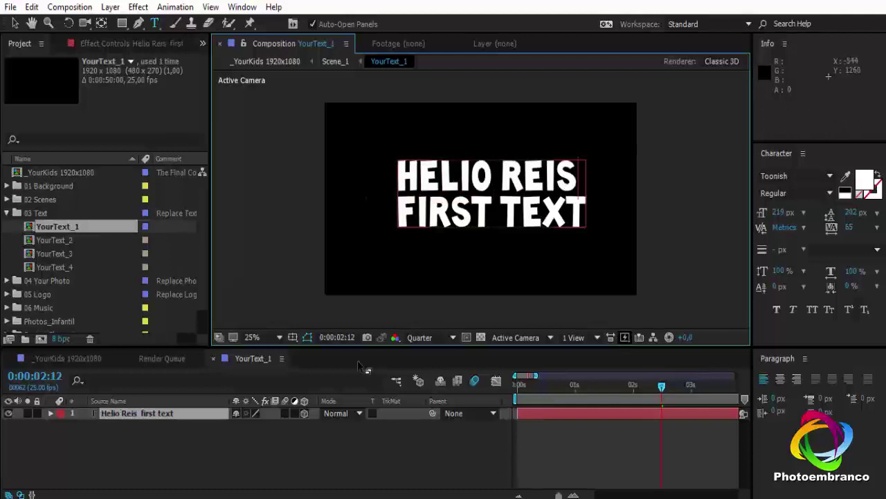
drag(401, 211, 606, 207)
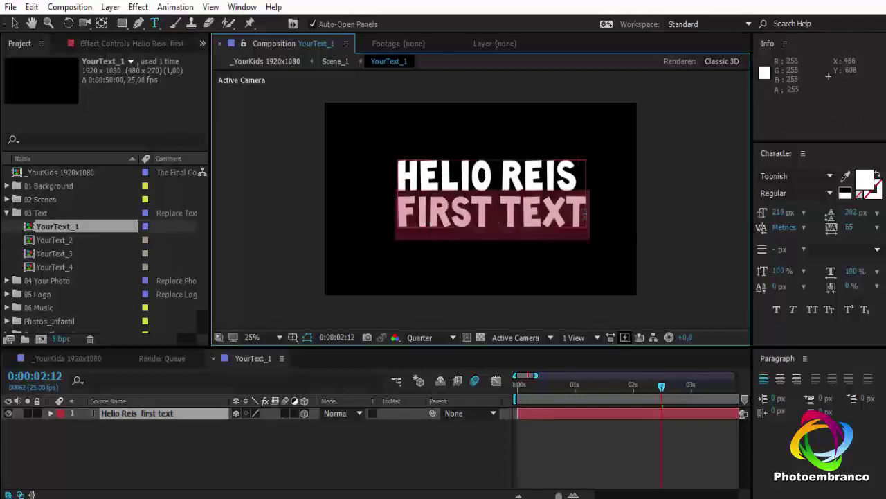
text(Pho)
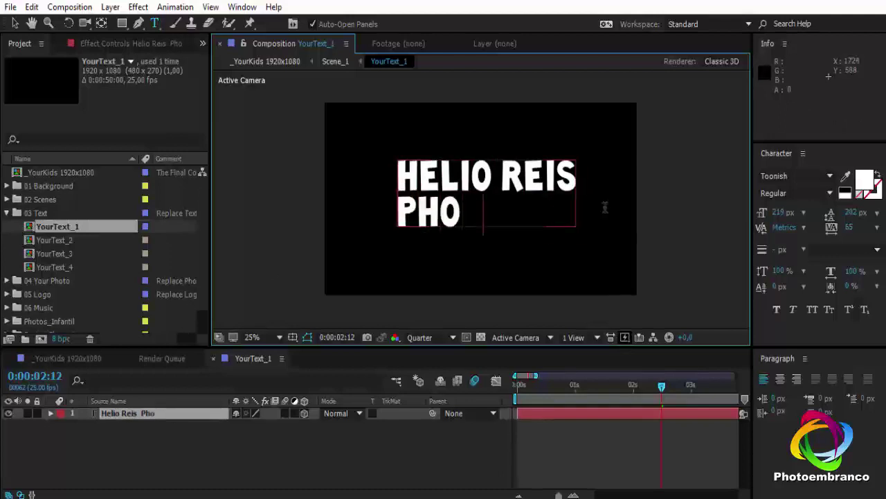
text(toemb)
text(ranco)
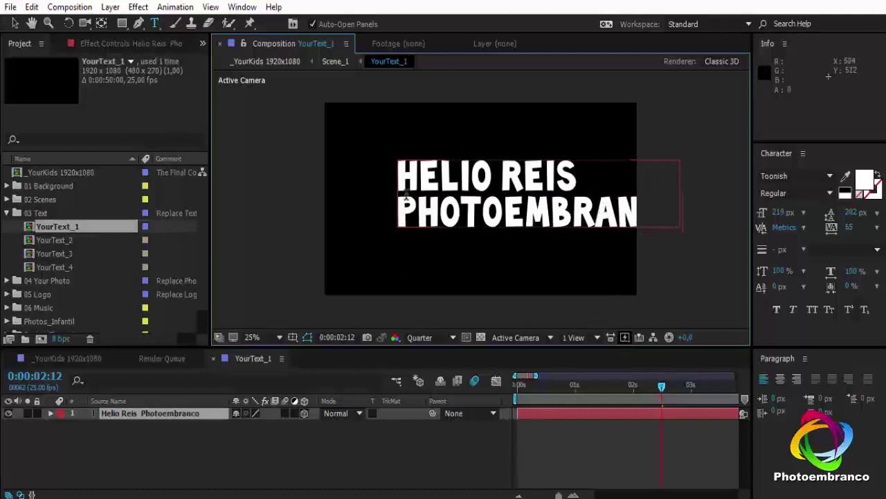
- Shrink the Photoembranco line's font size to 178 px so it fits
drag(399, 208, 646, 199)
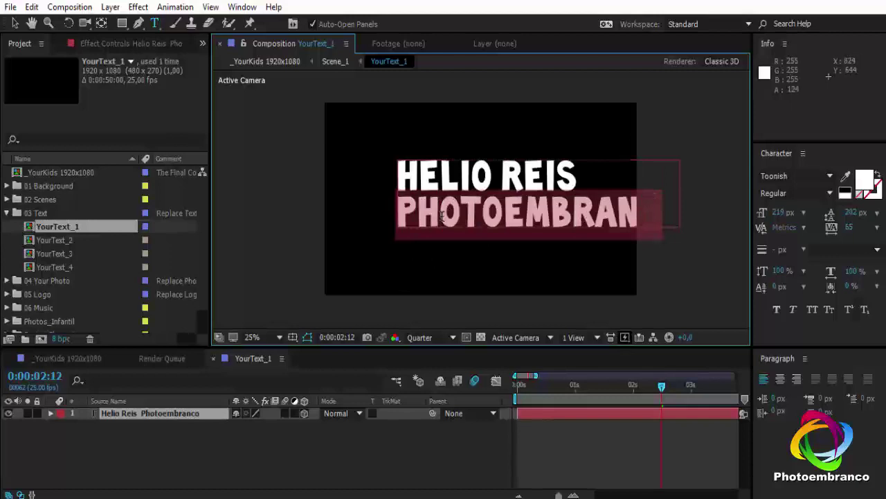
click(399, 211)
drag(399, 215, 687, 210)
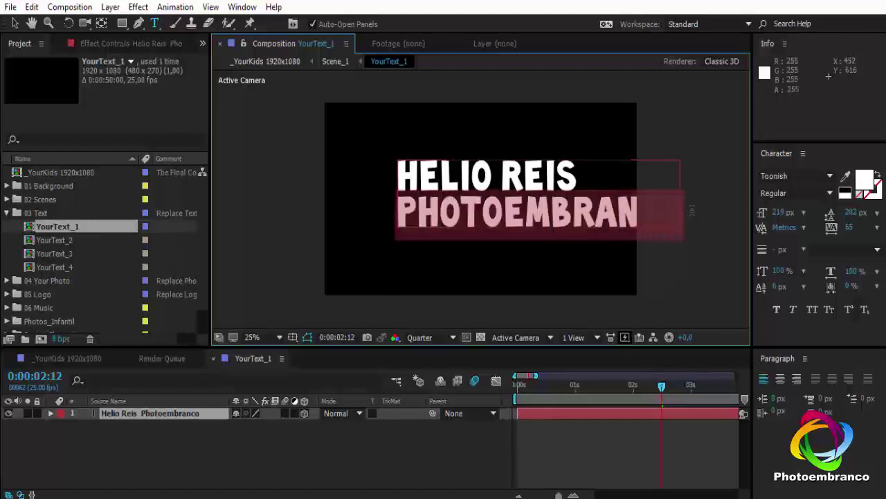
mouse_move(779, 212)
mouse_down()
mouse_move(789, 212)
mouse_move(764, 220)
mouse_up()
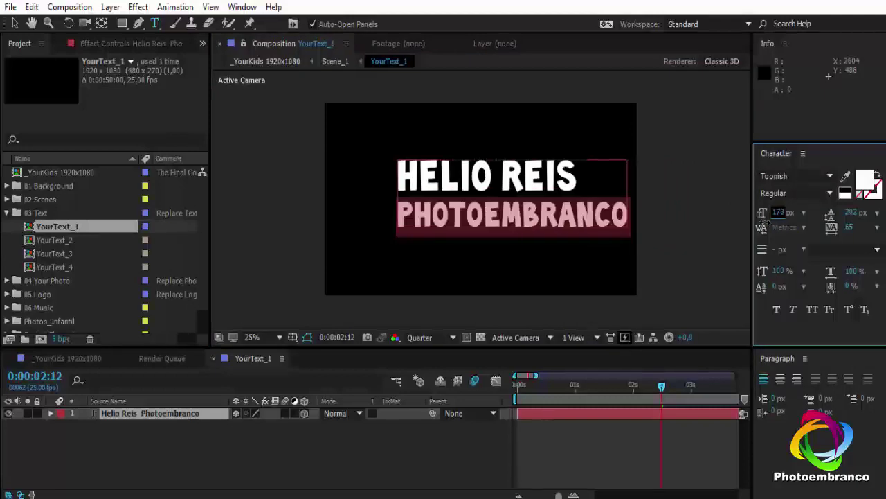
click(214, 360)
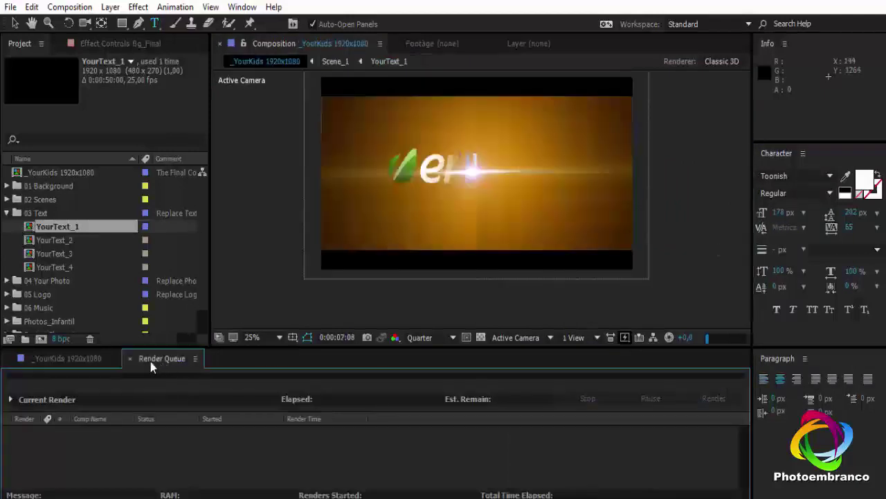
- Preview the _YourKids animation and find the frame showing YOUR SECOND TEXT
click(69, 358)
mouse_move(554, 387)
mouse_down()
mouse_move(546, 386)
mouse_move(568, 389)
mouse_up()
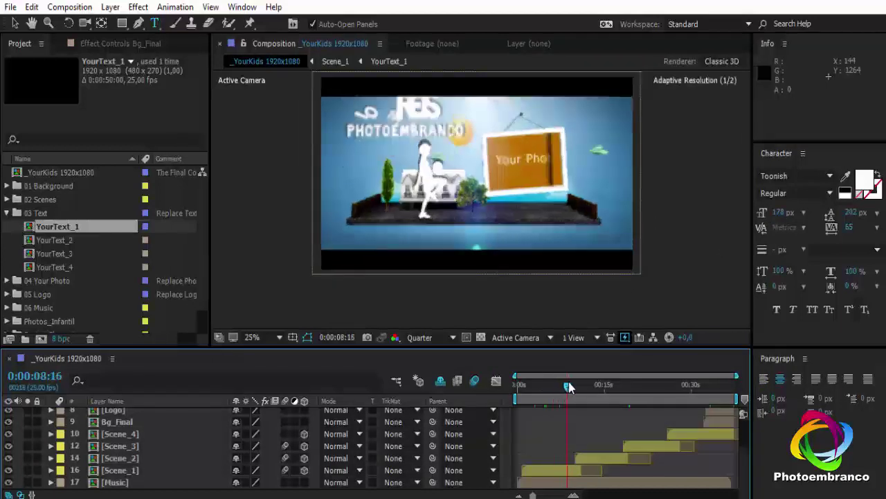
key(space)
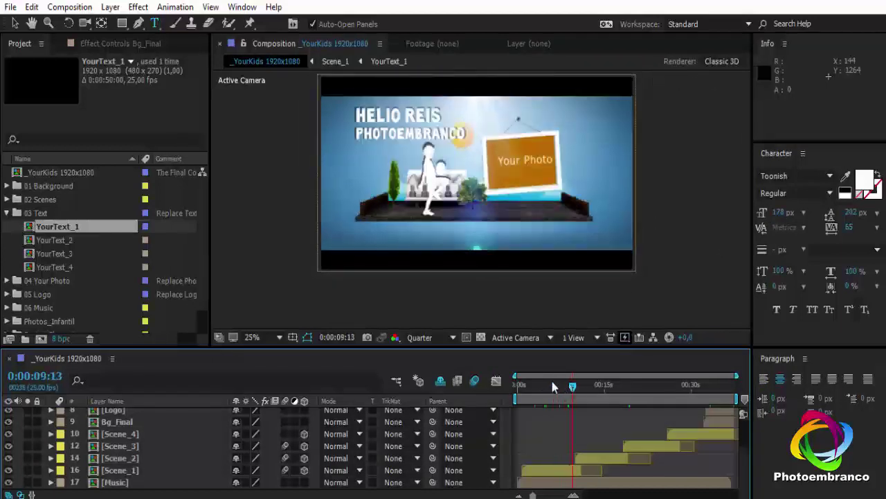
click(54, 240)
click(586, 386)
click(600, 386)
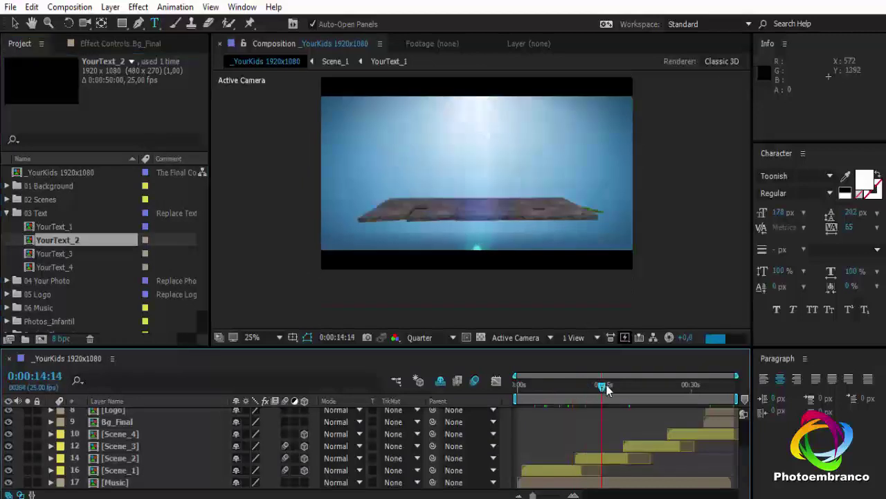
click(618, 386)
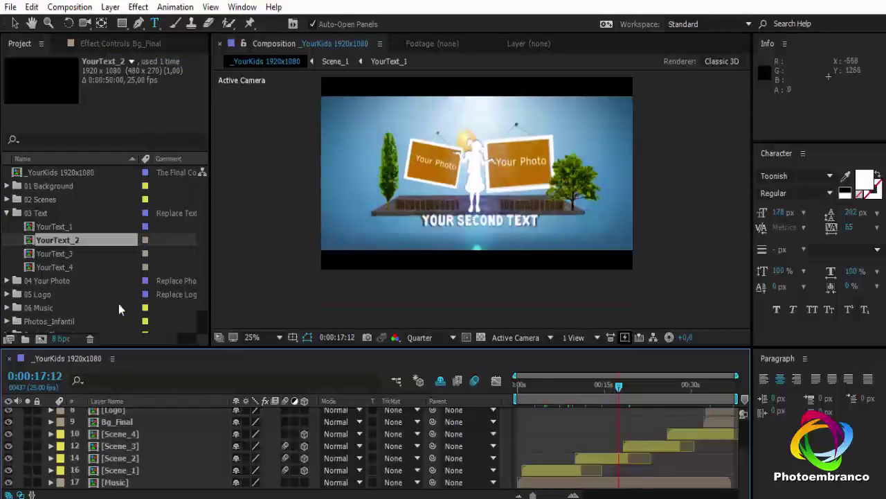
- Retype the YourText_2 placeholder as 'Escreve o seu texto' and check it in _YourKids
double_click(53, 240)
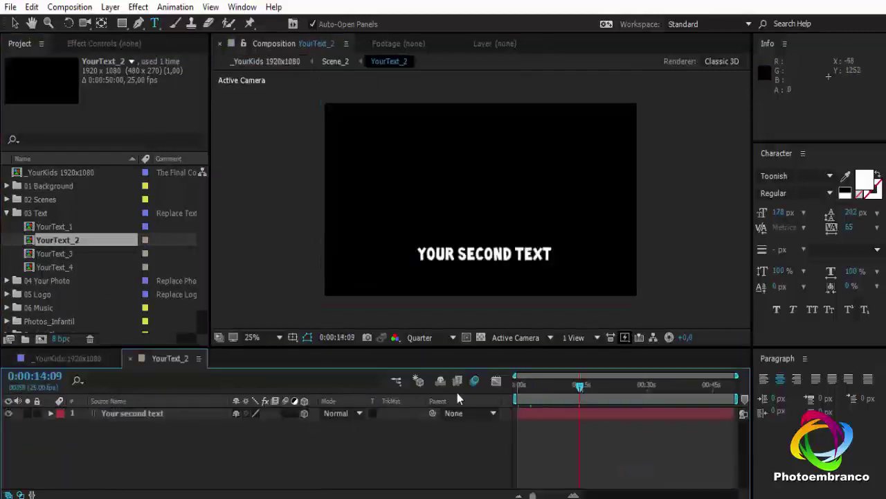
double_click(160, 414)
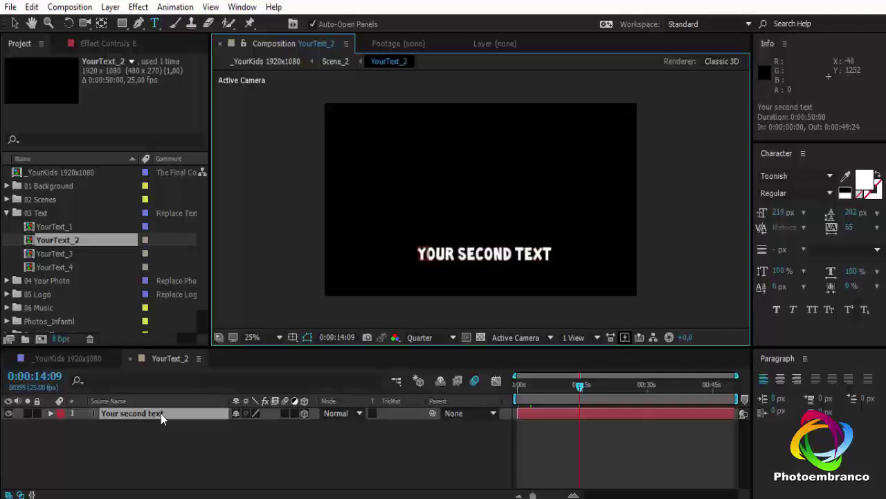
text(Escreve)
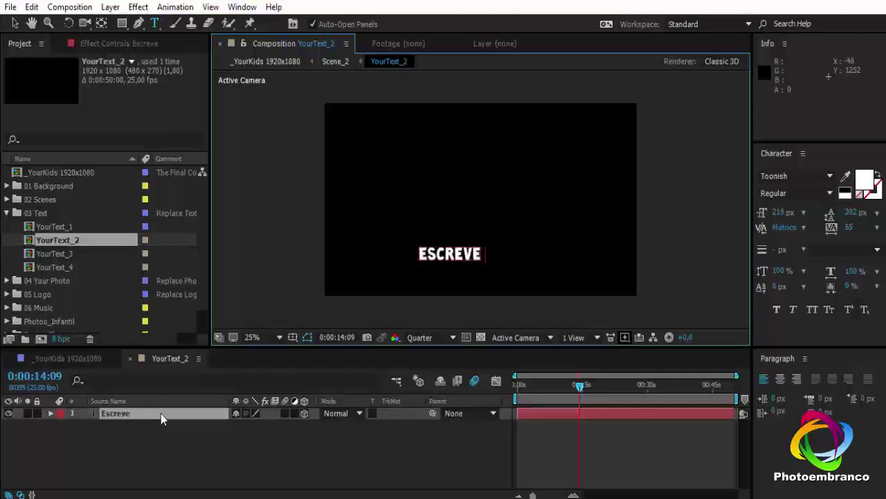
text( o seu texto)
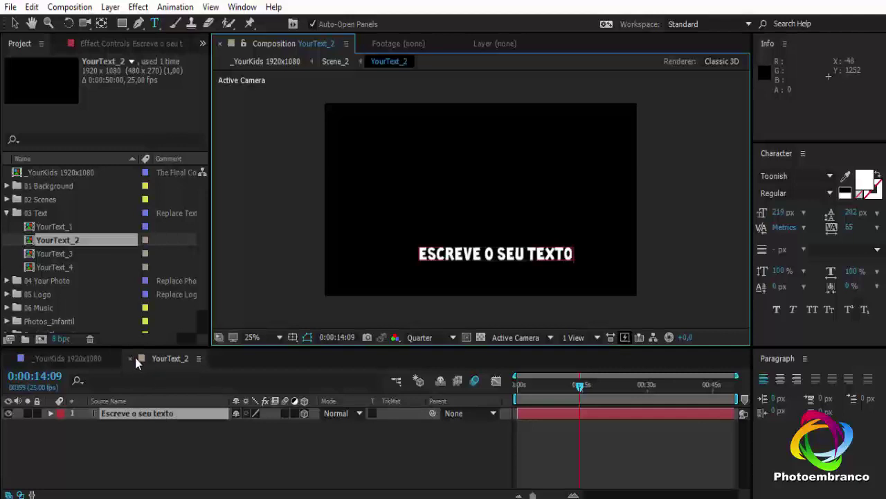
click(132, 359)
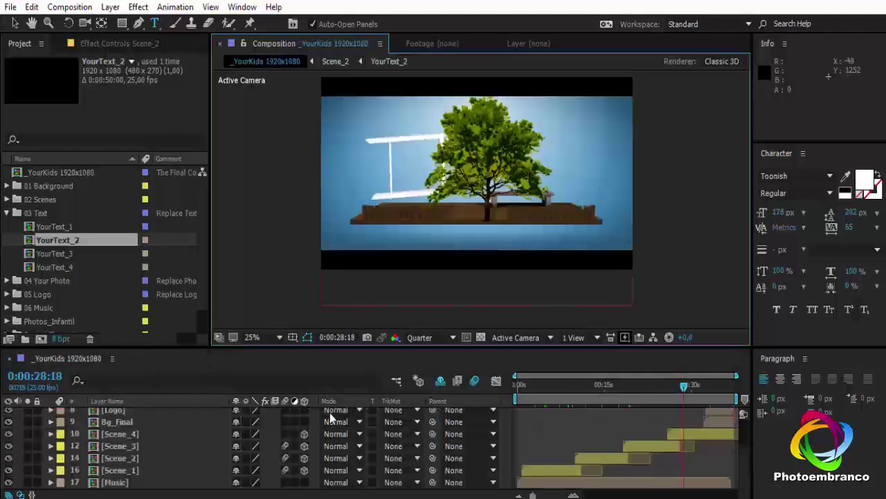
click(595, 386)
click(654, 387)
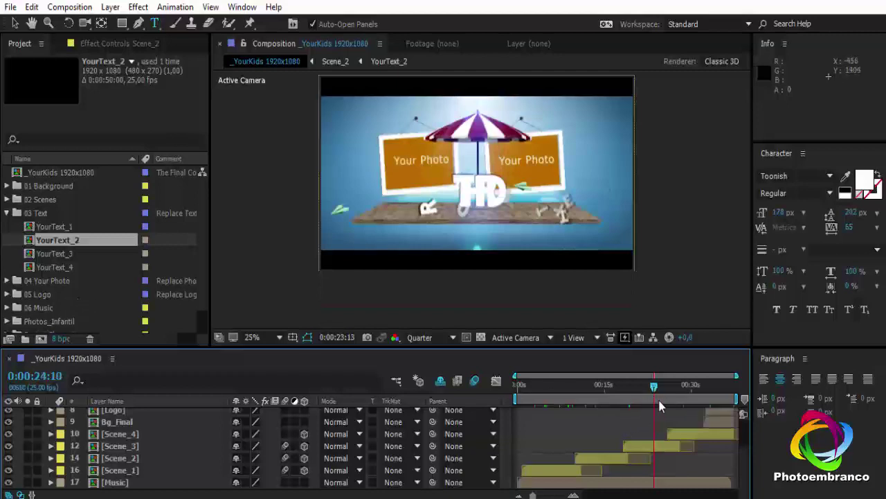
- Change the YourText_3 text to 'HRDigital'
double_click(61, 254)
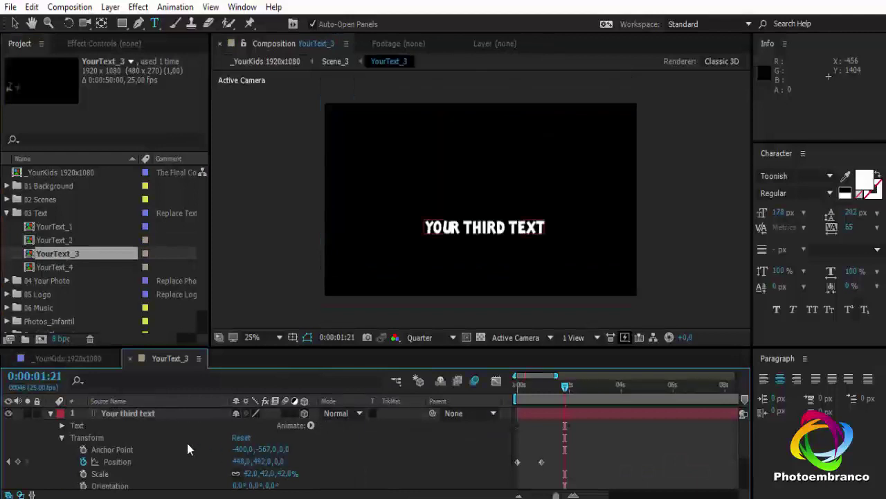
click(141, 412)
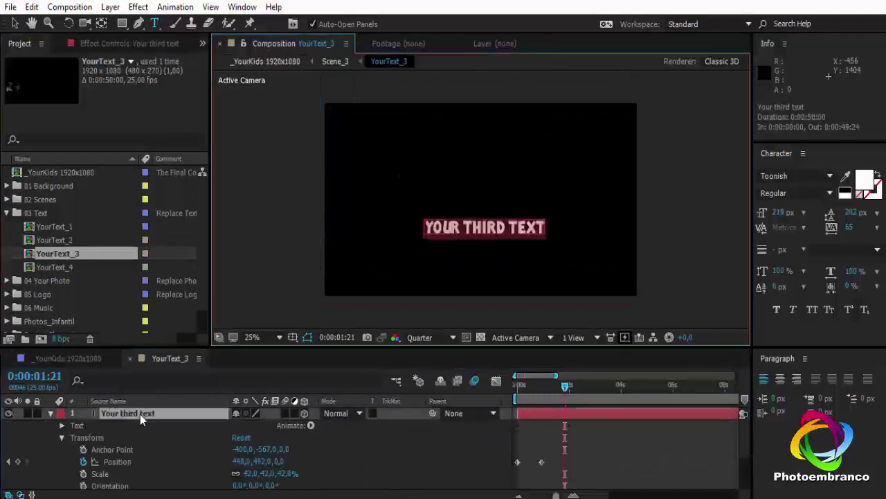
text(HRDigital)
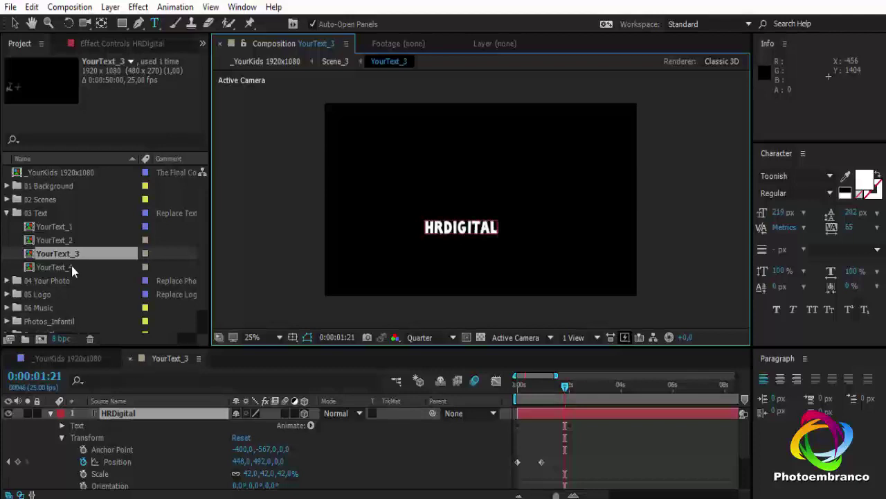
- Change the YourText_4 text to 'Templates' and return to the main composition
double_click(71, 267)
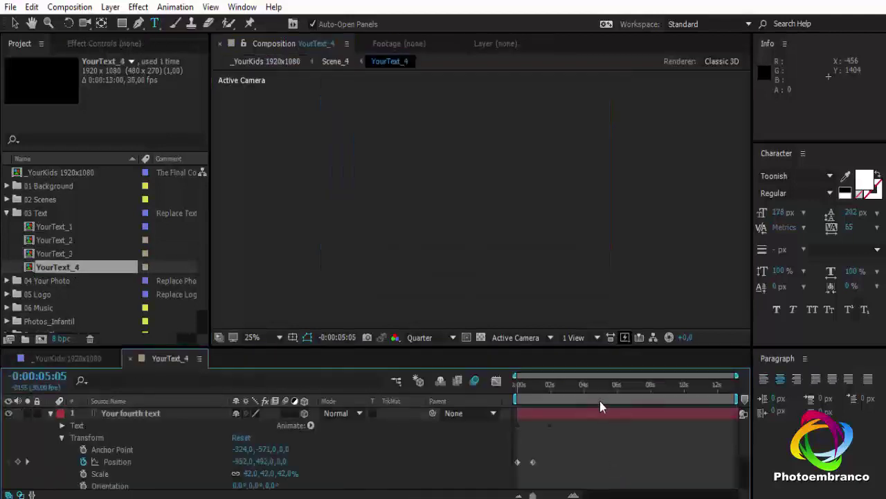
click(599, 402)
click(119, 411)
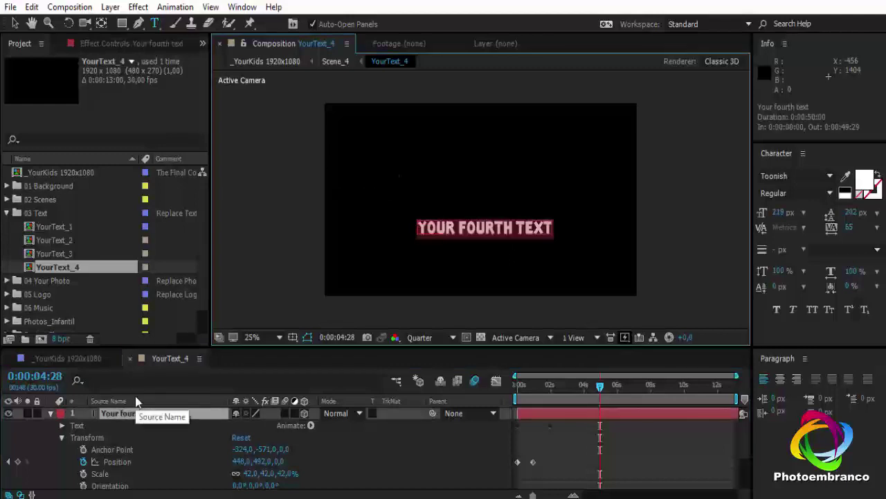
text(Te)
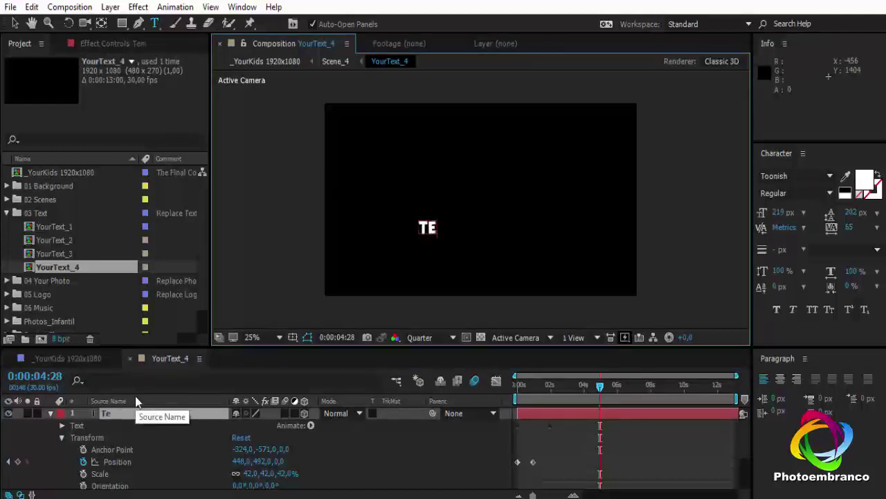
text(mplates)
key(Return)
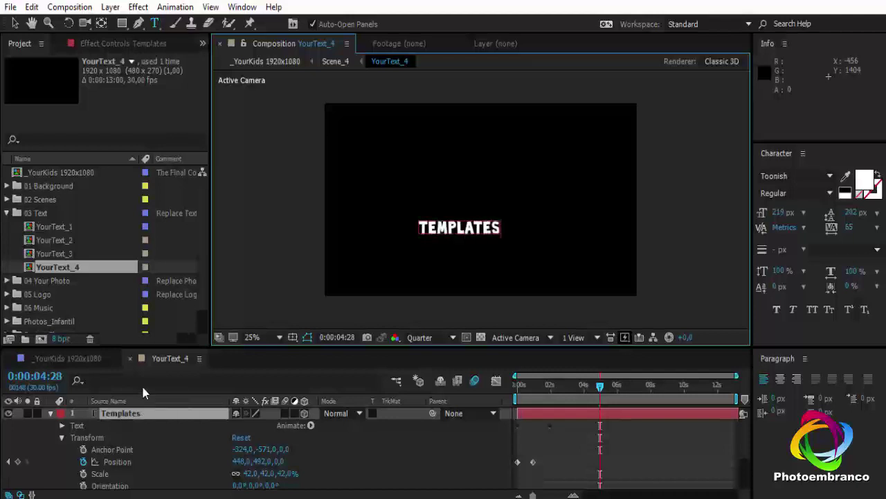
click(129, 358)
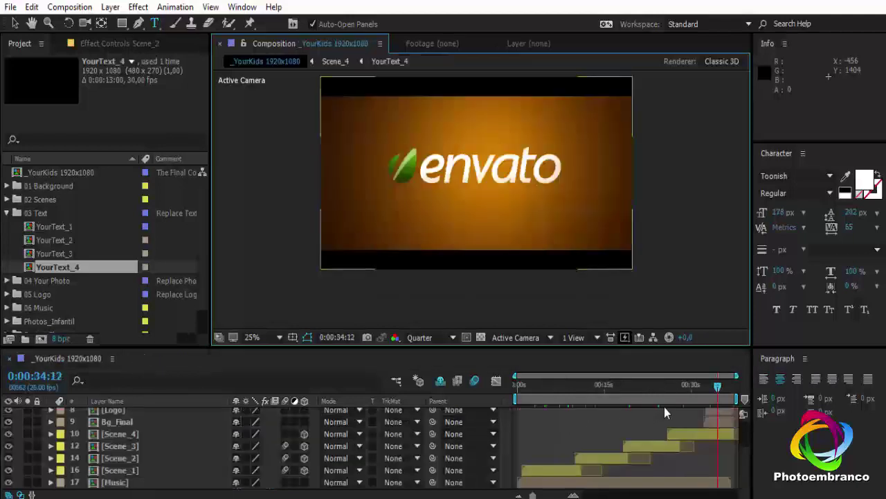
- Preview the new text scenes, then collapse 03 Text and expand 05 Logo
drag(662, 388, 653, 398)
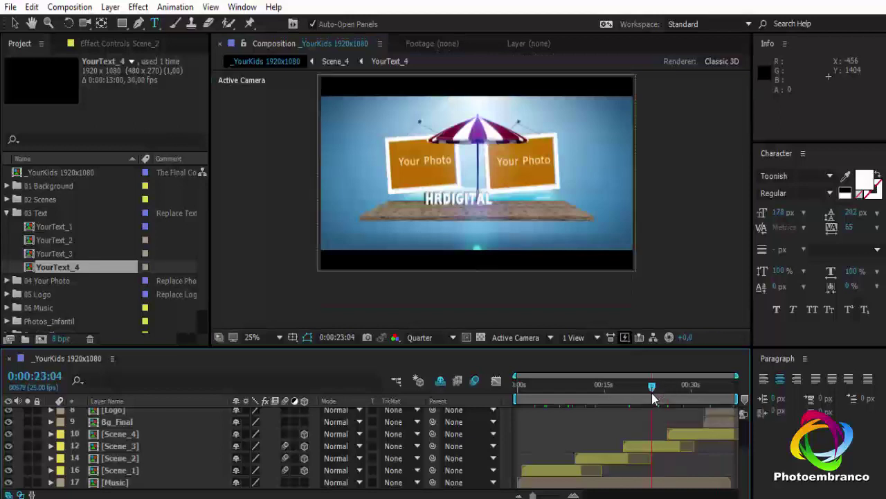
click(614, 395)
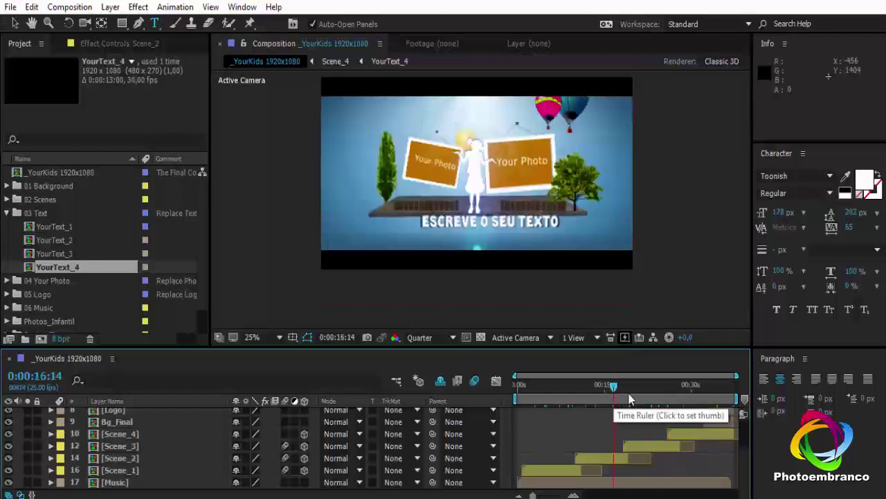
click(715, 387)
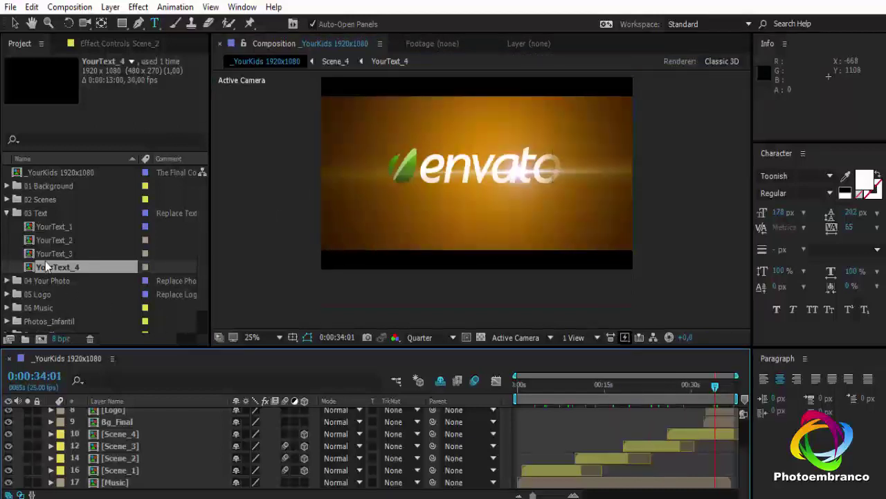
click(7, 214)
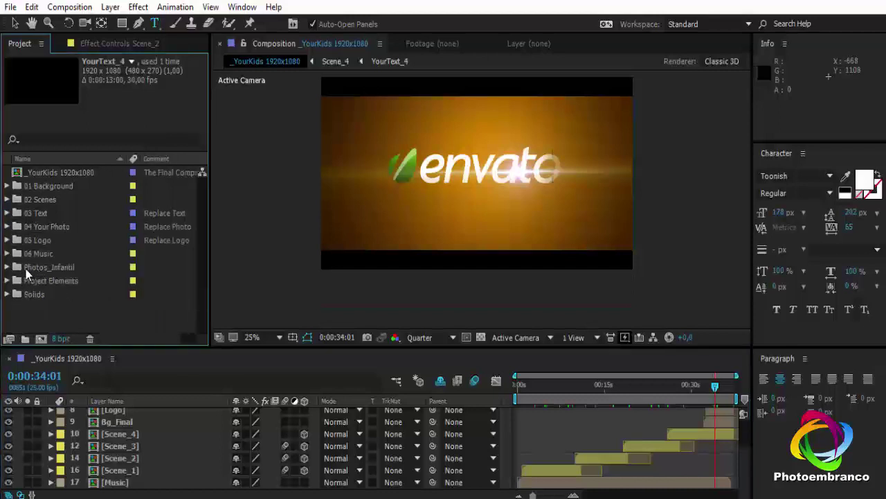
click(7, 240)
- Open logo_precompose inside the Logo composition and hide the envato.ai layer
double_click(44, 255)
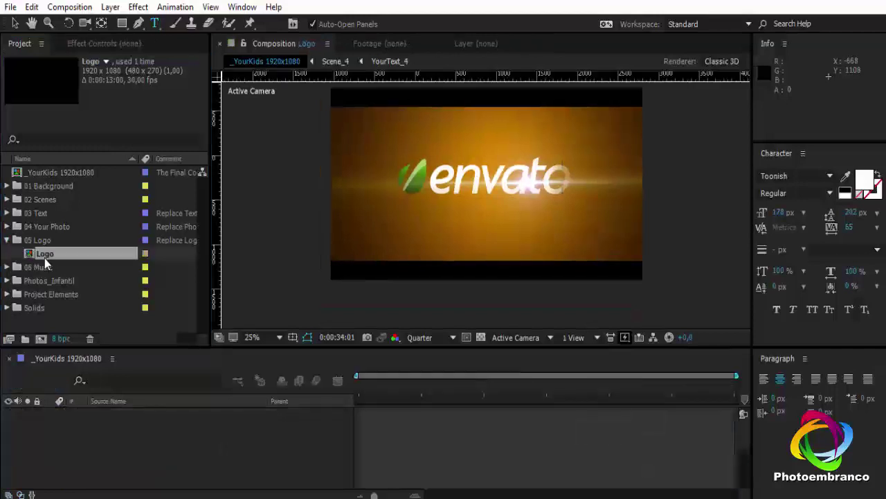
double_click(154, 412)
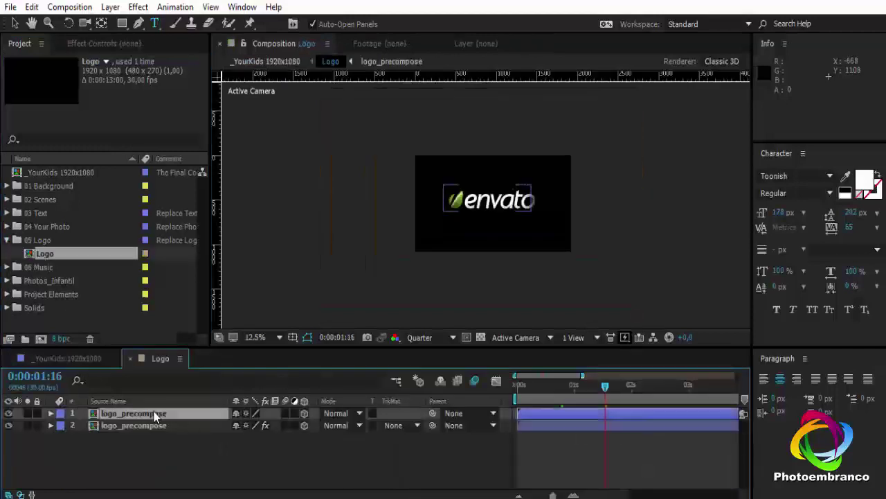
click(8, 413)
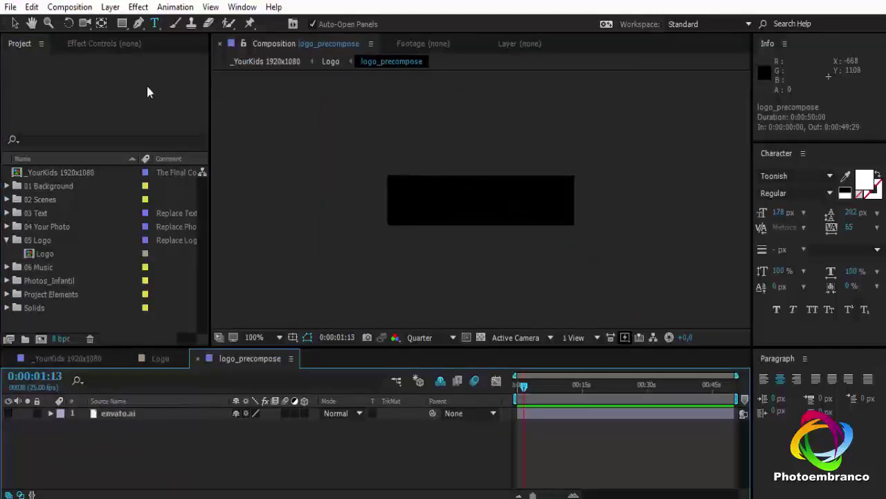
click(110, 7)
key(Escape)
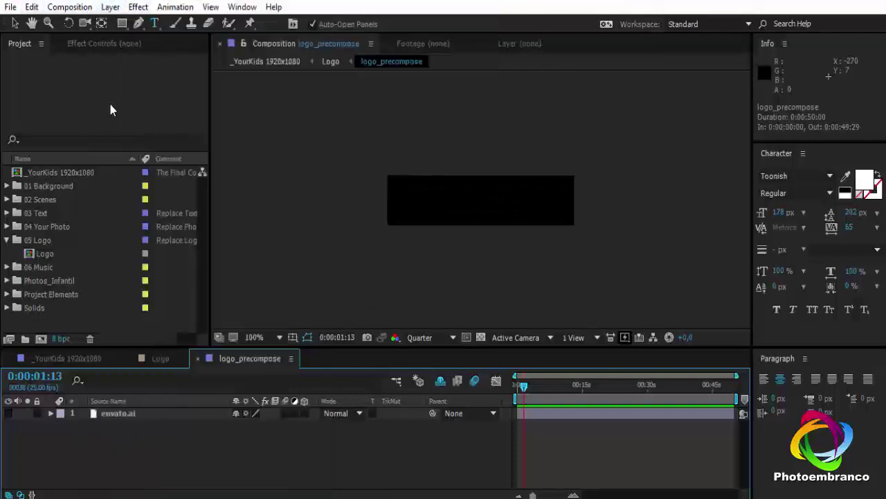
- Add a new 'HRD' text layer and reduce its font size to 53 px
click(424, 206)
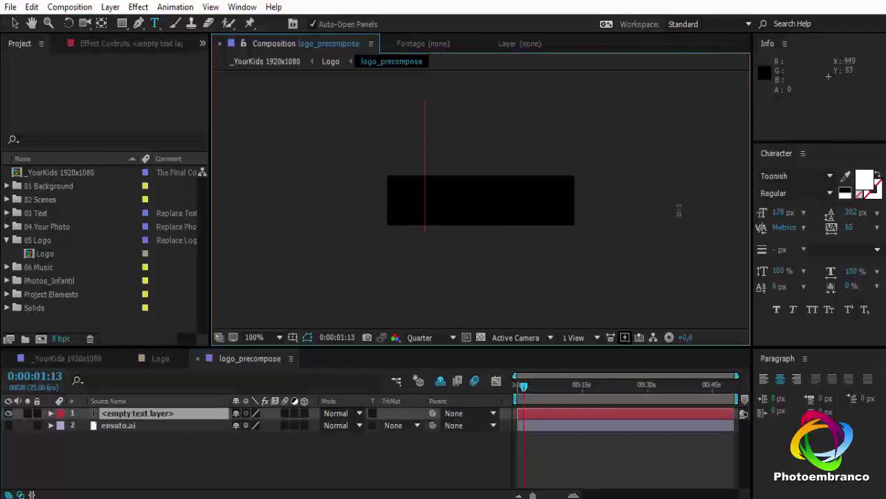
text(HRD)
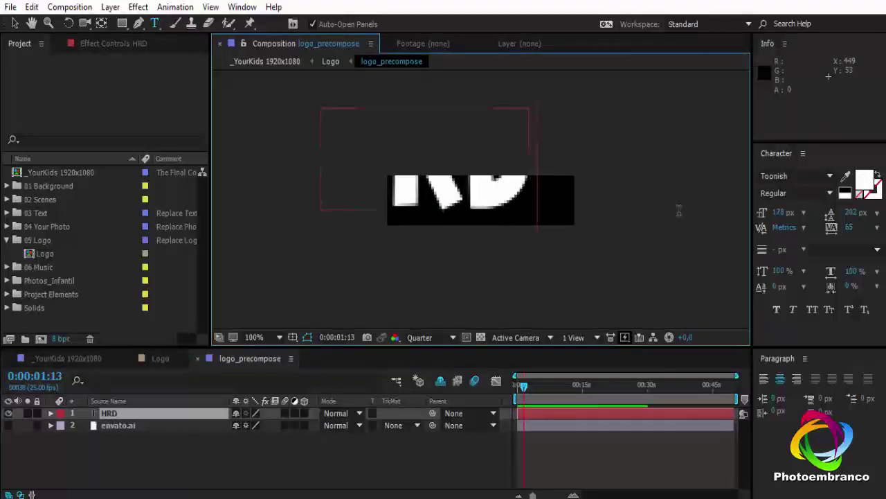
double_click(439, 183)
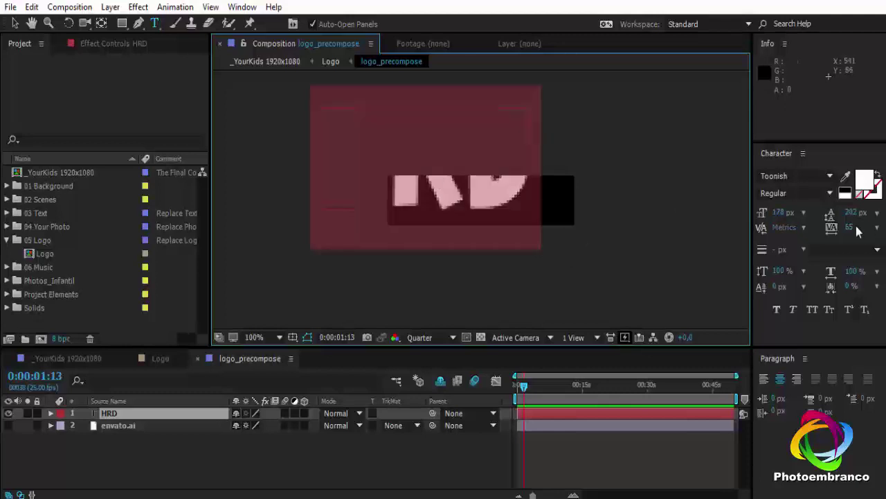
drag(783, 218, 717, 230)
text(v)
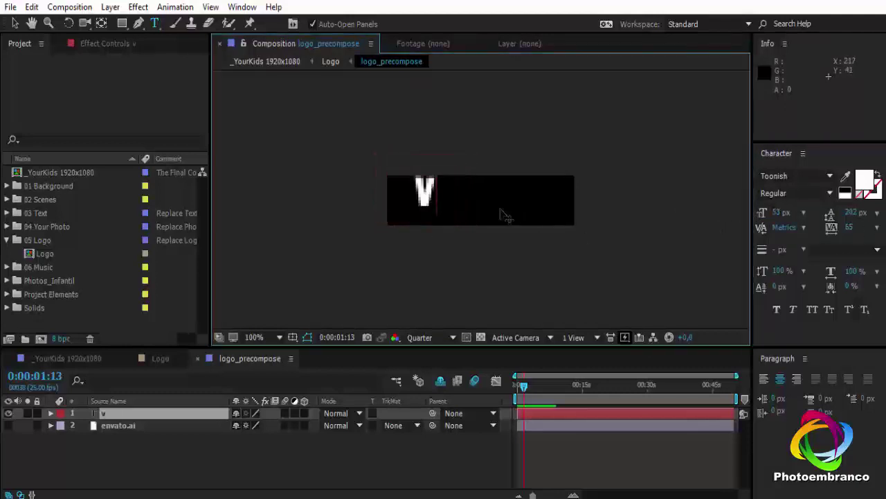
key(ctrl+z)
click(171, 443)
- Nudge the HRD text right and down, then go back to the Logo composition
click(139, 414)
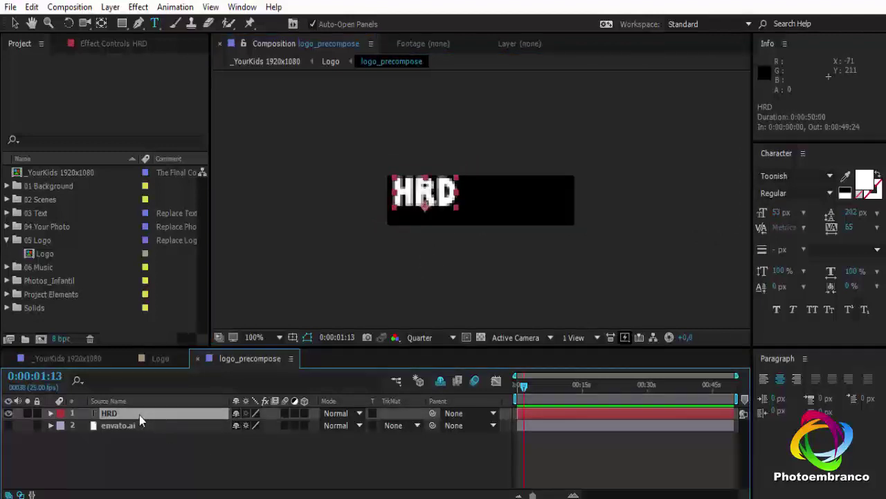
click(420, 234)
click(148, 412)
key(v)
drag(444, 189, 481, 201)
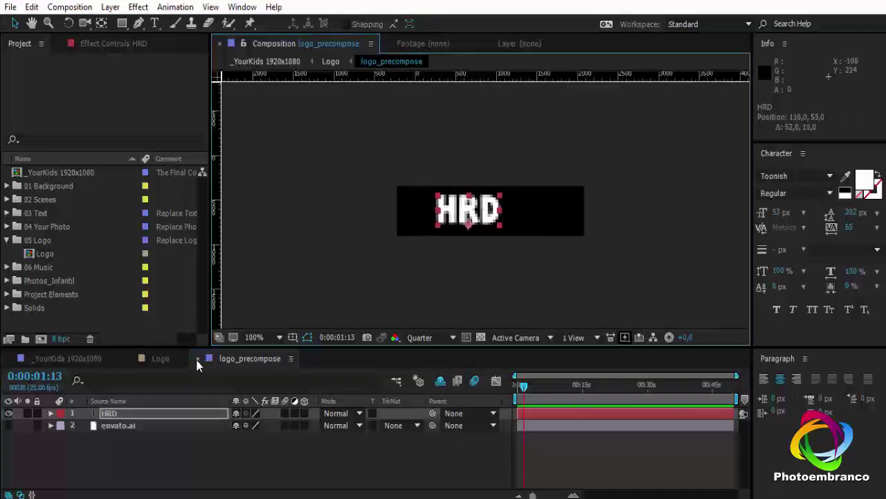
click(198, 359)
- Preview the HRD logo and earlier scenes of _YourKids, collapsing the 05 Logo folder
click(130, 358)
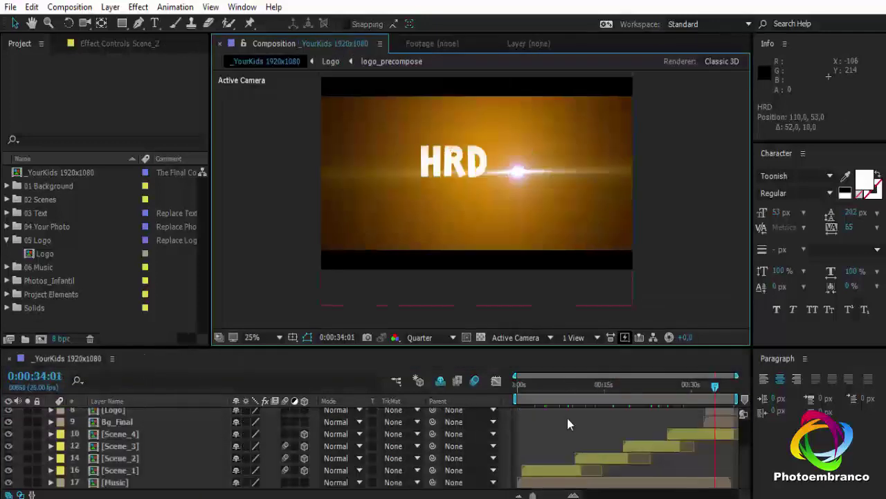
drag(710, 399, 718, 388)
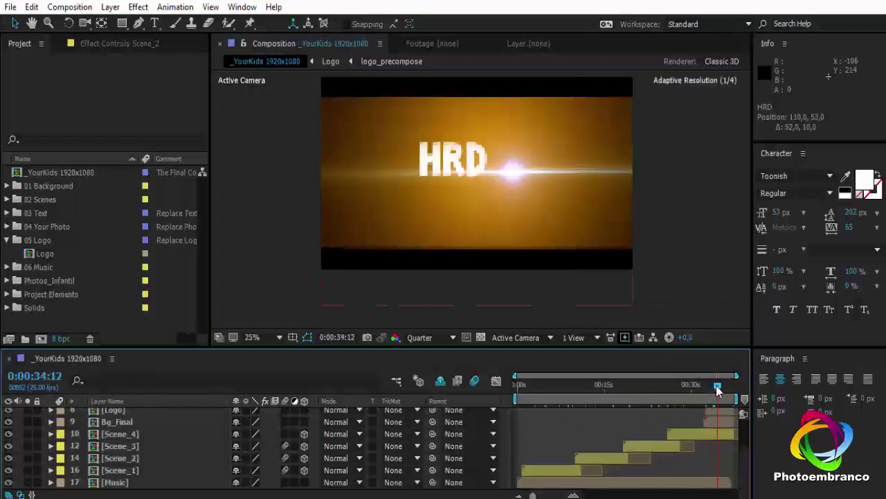
click(692, 398)
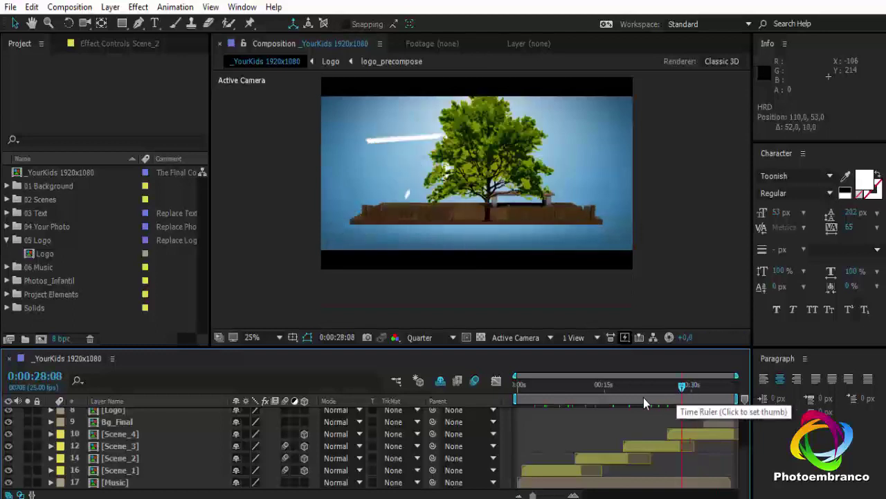
click(599, 395)
click(530, 386)
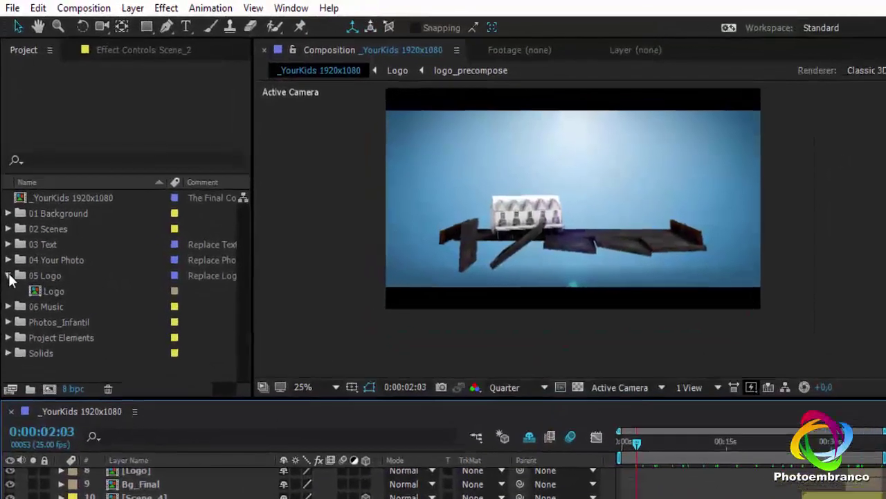
click(8, 250)
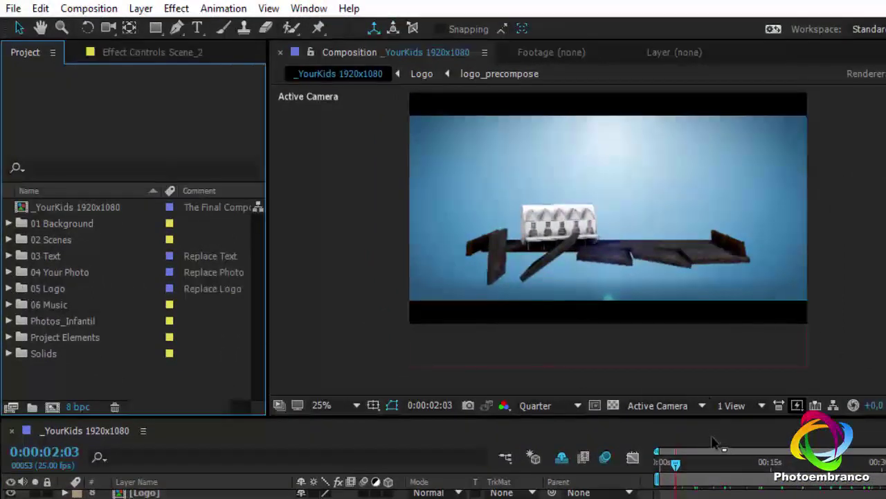
click(713, 475)
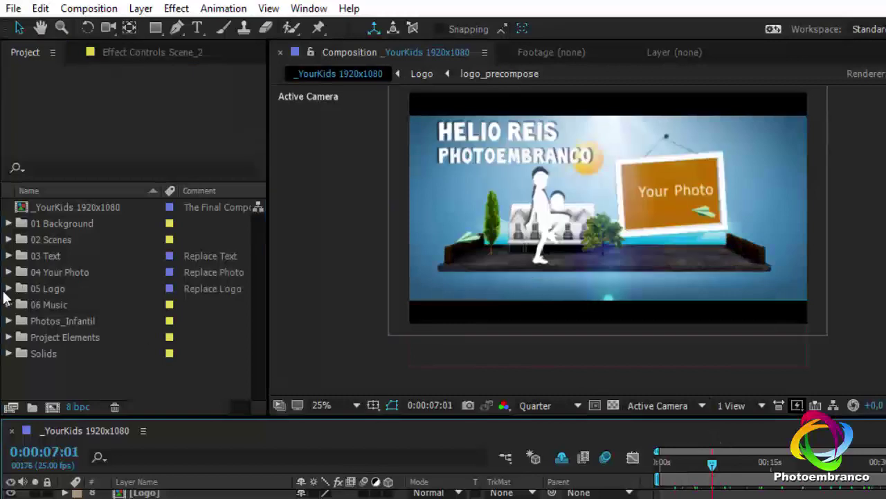
- Expand 04 Your Photo and select the YourPhoto_1 placeholder
click(10, 272)
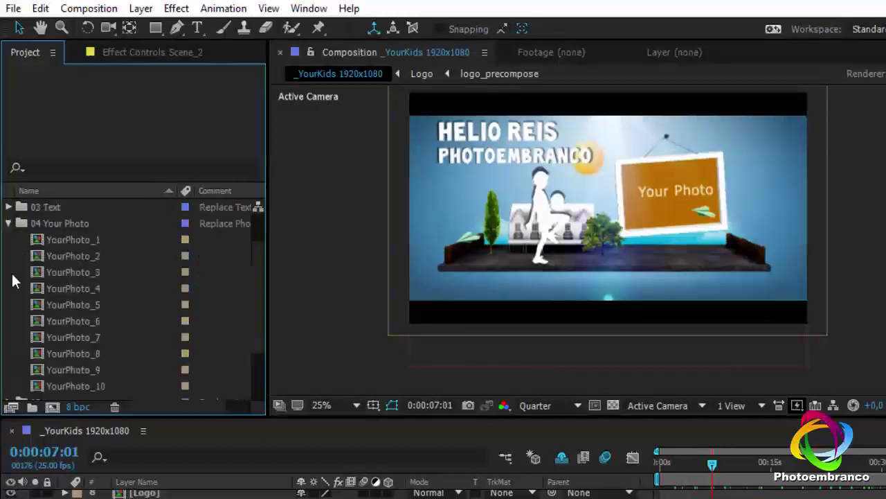
click(77, 240)
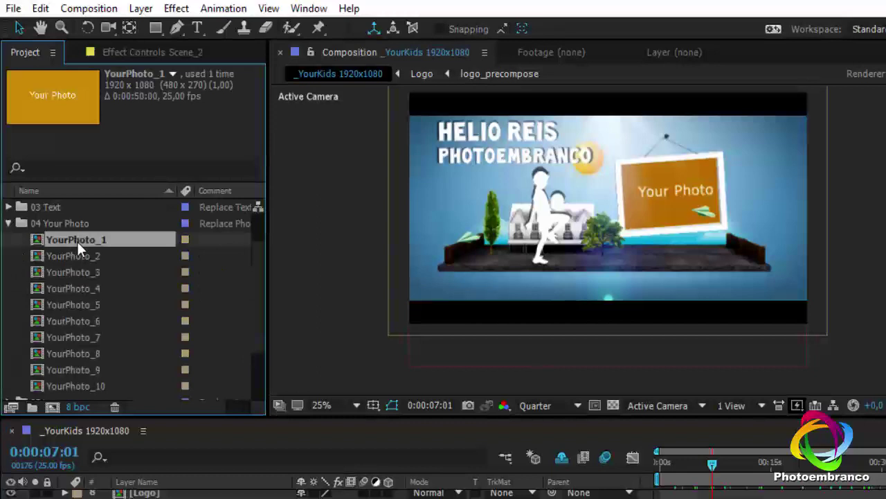
scroll(70, 331, down, 2)
scroll(73, 341, down, 2)
- Add fotos-de-bebes-4.jpg to YourPhoto_1, scaled to fill the frame
click(87, 306)
scroll(86, 305, up, 4)
click(77, 288)
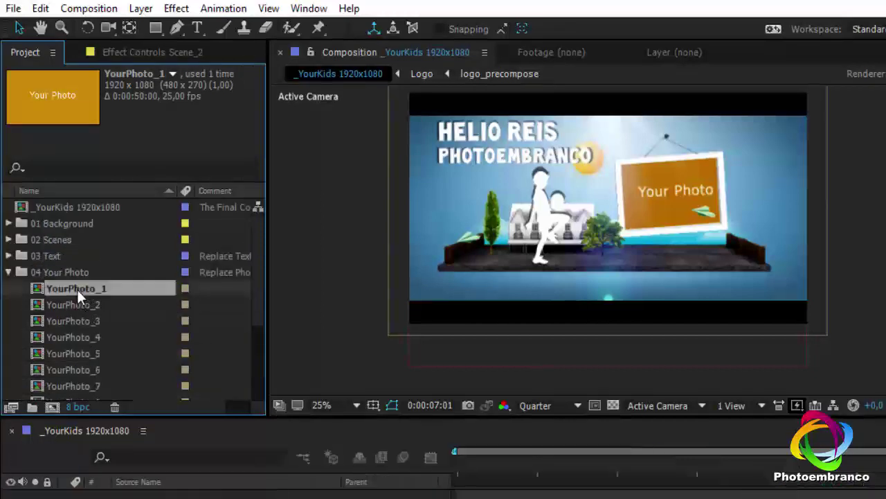
double_click(76, 287)
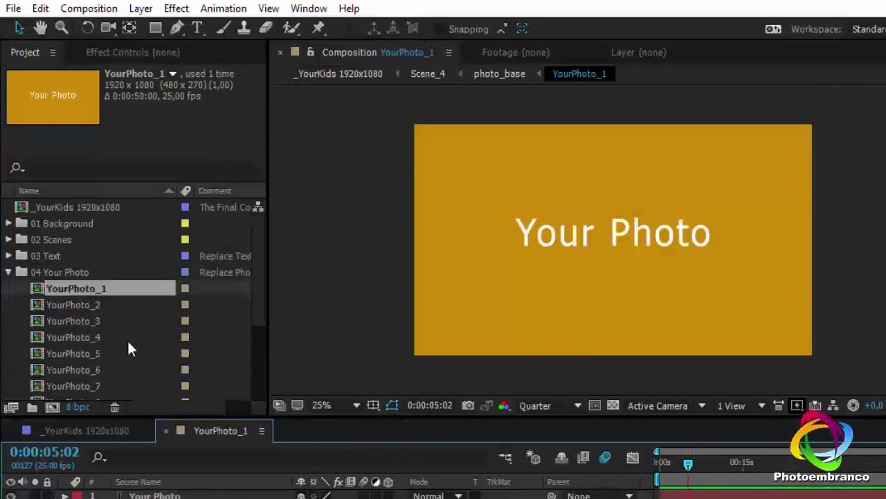
scroll(123, 339, down, 3)
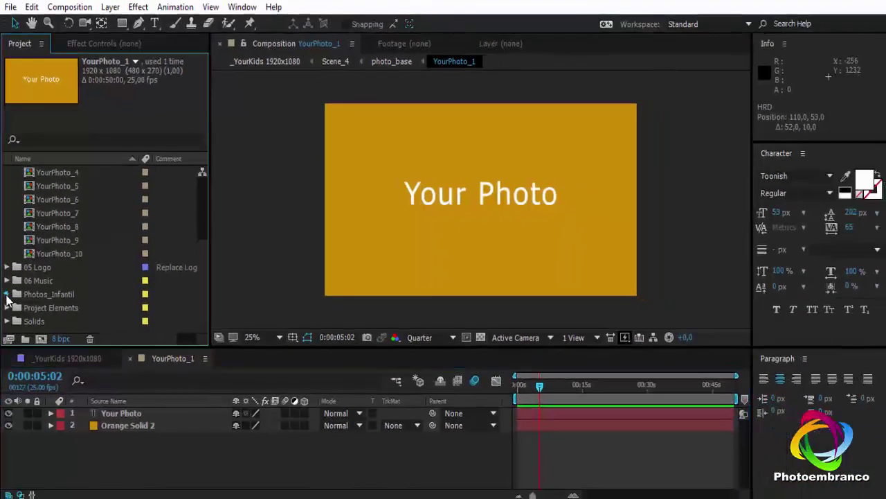
click(7, 294)
scroll(46, 302, down, 3)
scroll(46, 302, down, 2)
click(65, 279)
drag(65, 280, 104, 410)
key(ctrl+alt+f)
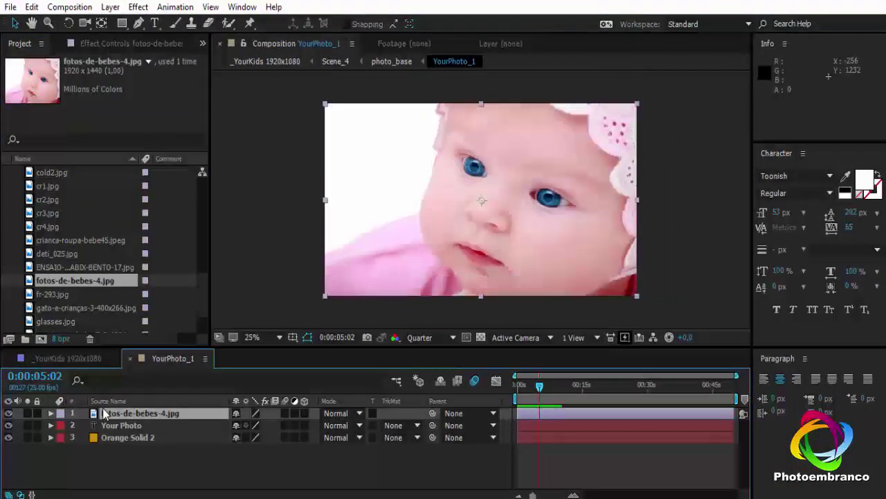
click(130, 359)
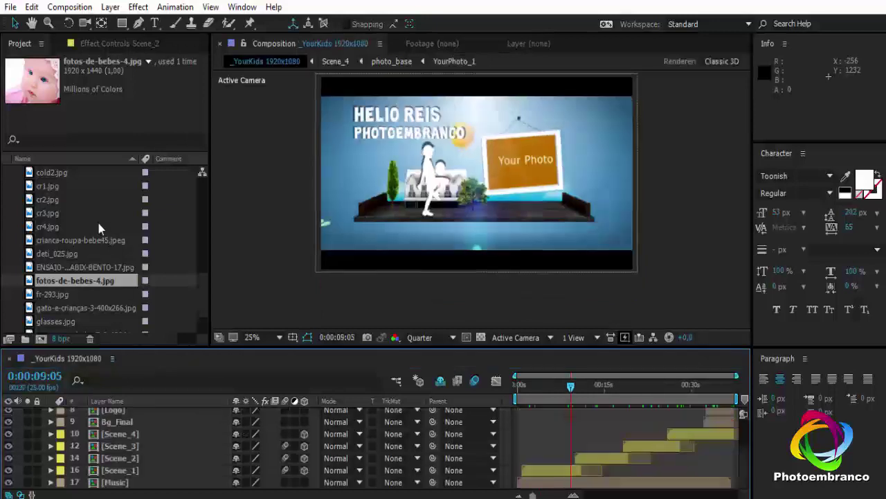
- Add a second Photos_Infantil baby photo to YourPhoto_2, scaled to fill the frame
scroll(97, 220, down, 5)
scroll(77, 250, up, 5)
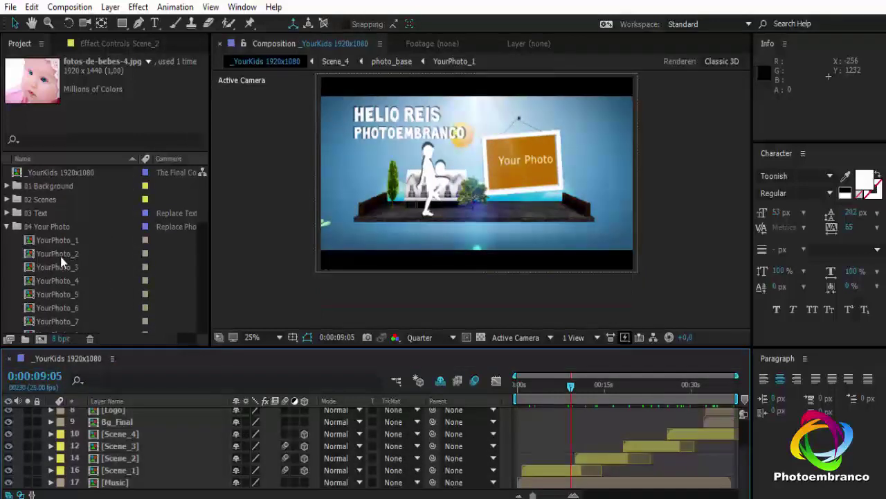
double_click(60, 253)
scroll(42, 284, down, 5)
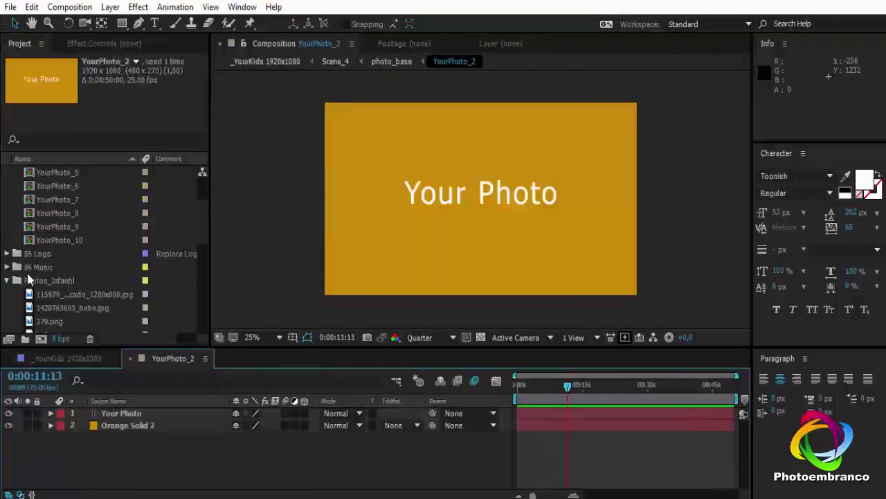
scroll(35, 284, down, 5)
click(72, 283)
click(72, 293)
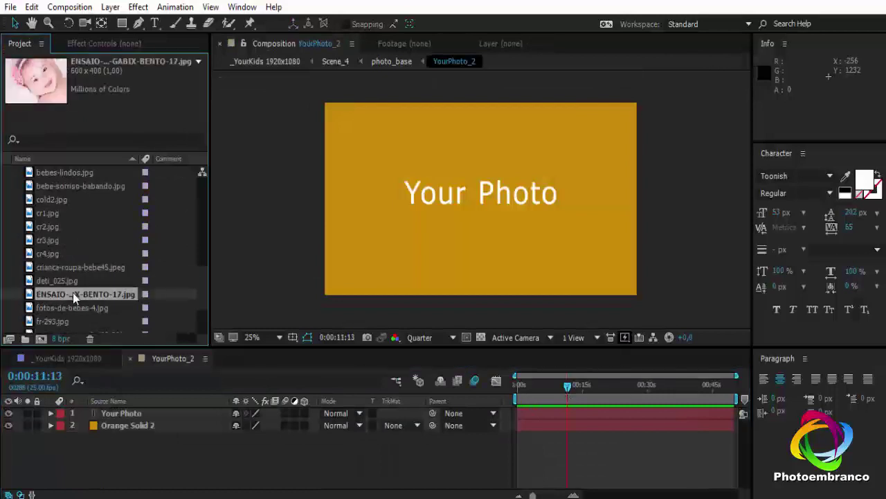
drag(78, 292, 104, 415)
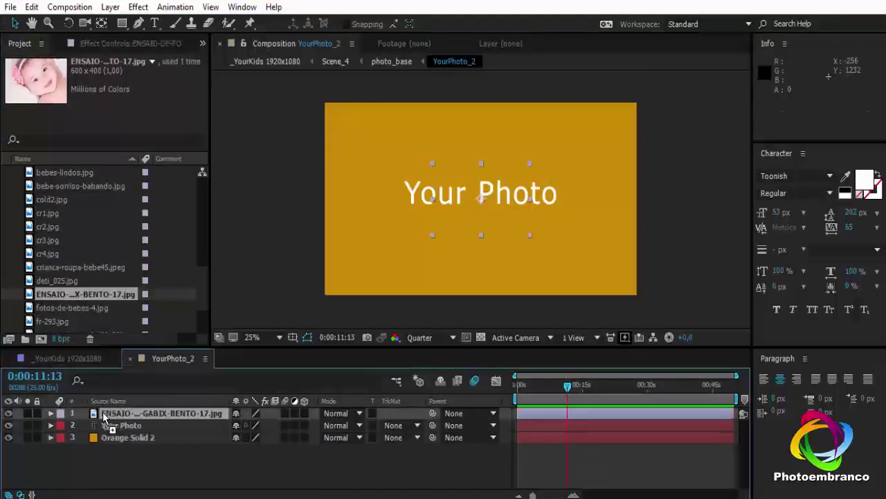
key(ctrl+alt+f)
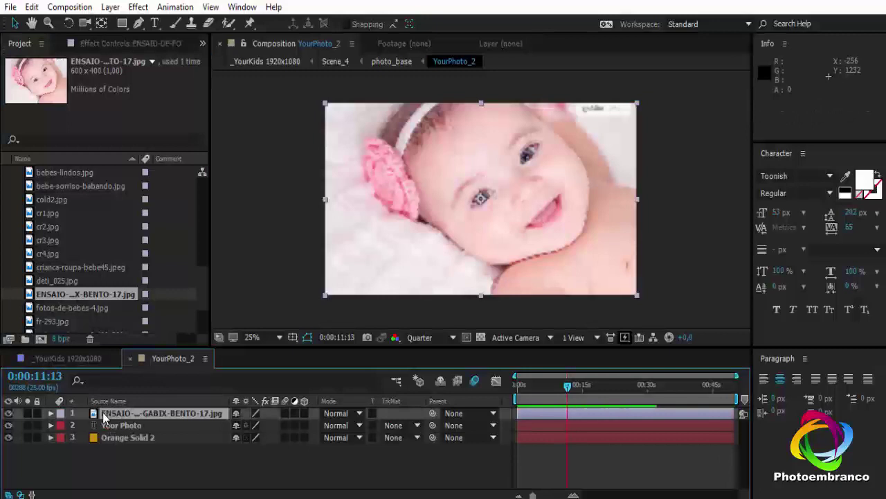
click(130, 359)
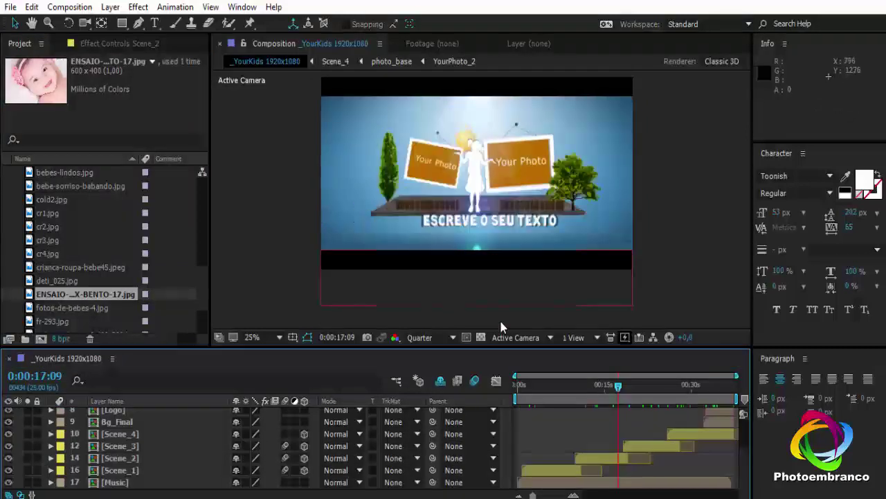
- Scrub to about 6 seconds to check the photo-frame scene
click(553, 391)
drag(553, 391, 572, 394)
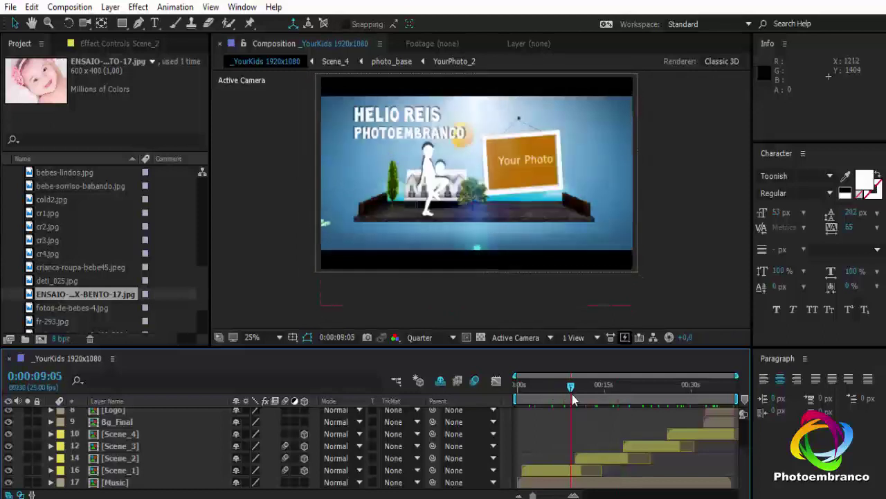
scroll(41, 239, up, 5)
scroll(41, 238, up, 3)
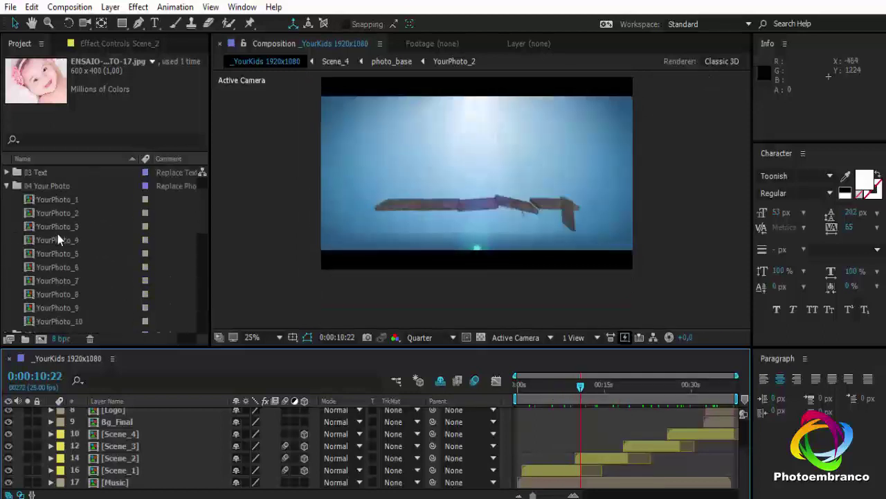
- Add cold2.jpg to YourPhoto_3, scaled to fill the frame
double_click(59, 227)
scroll(90, 241, down, 5)
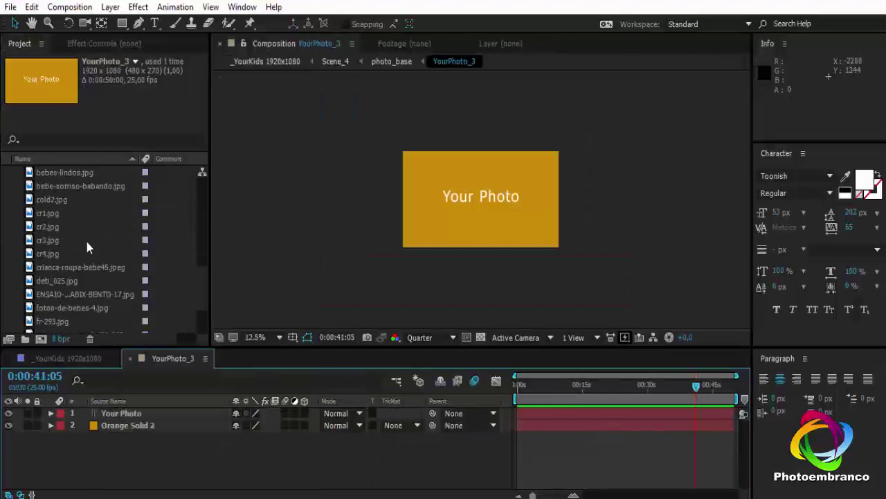
mouse_move(53, 198)
mouse_down()
mouse_move(115, 320)
mouse_move(144, 414)
mouse_up()
key(ctrl+alt+f)
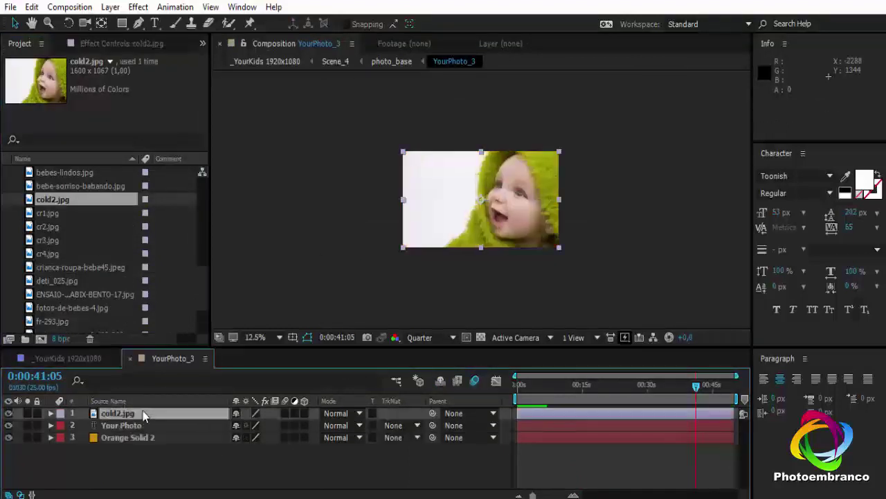
click(131, 358)
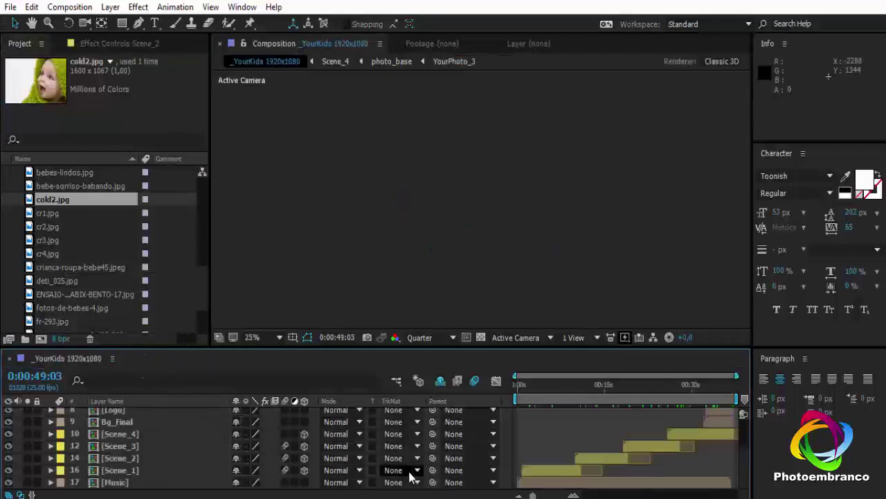
- Add fr-293.jpg to YourPhoto_4, scaled to fill the frame
drag(588, 405, 604, 395)
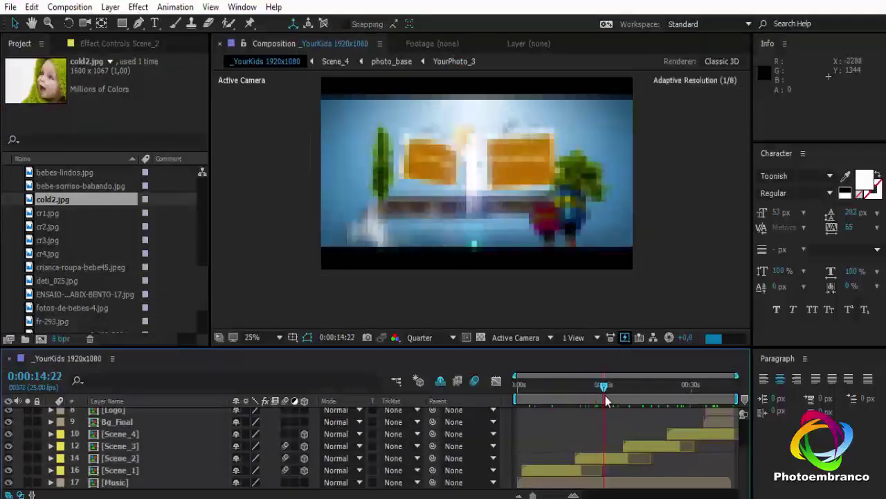
scroll(56, 233, up, 1)
scroll(54, 237, up, 4)
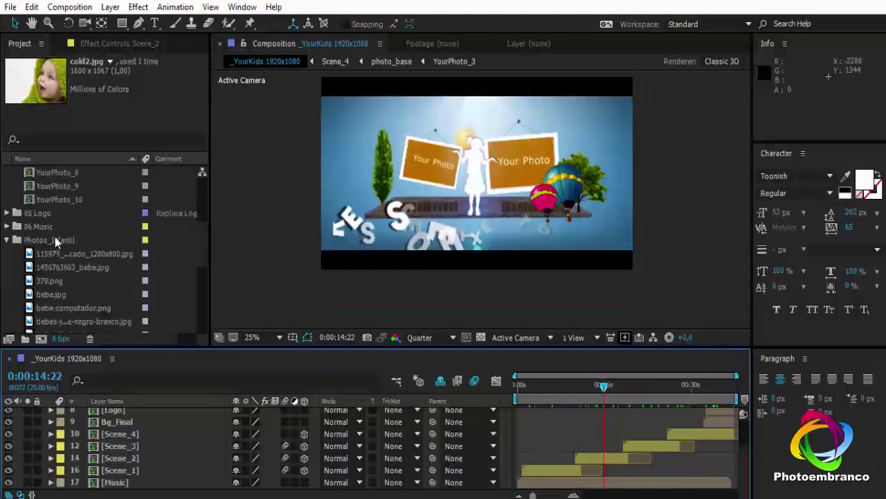
scroll(54, 233, up, 3)
double_click(58, 200)
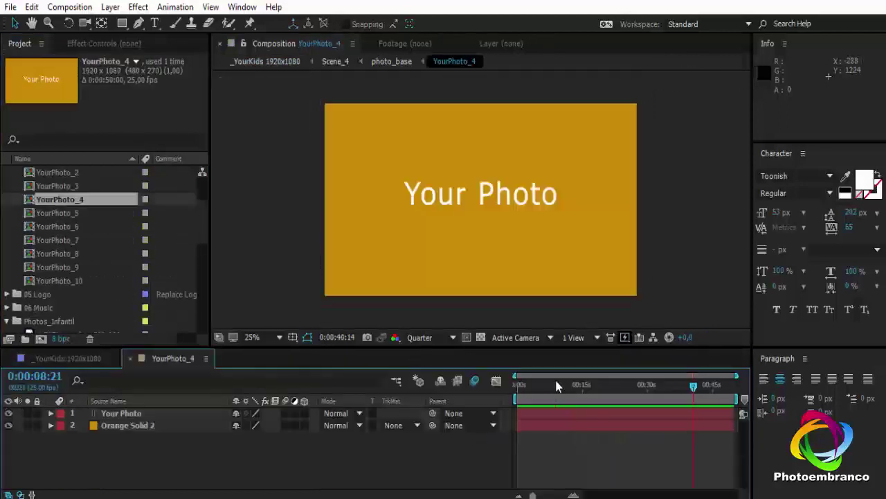
scroll(125, 281, down, 8)
click(63, 305)
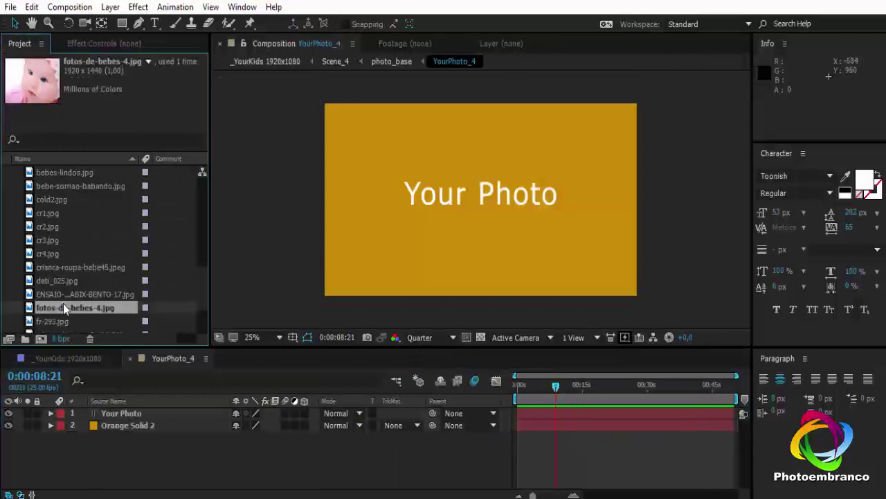
drag(66, 320, 105, 414)
key(ctrl+alt+f)
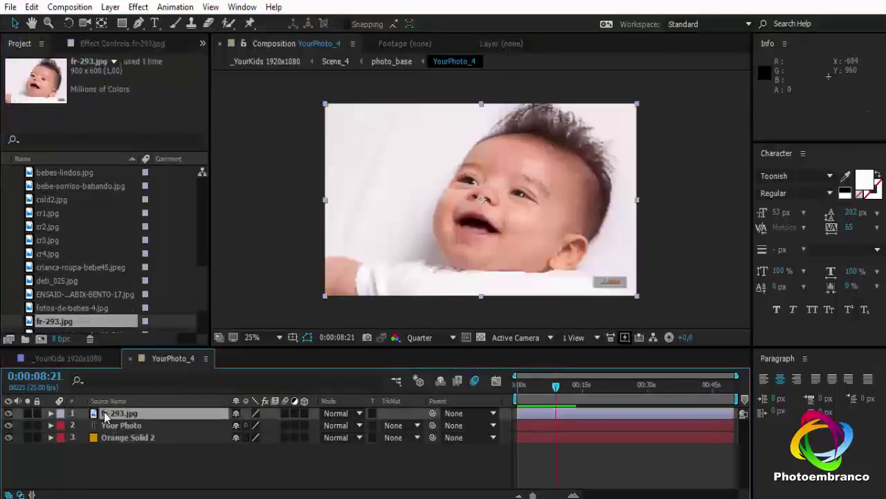
click(130, 358)
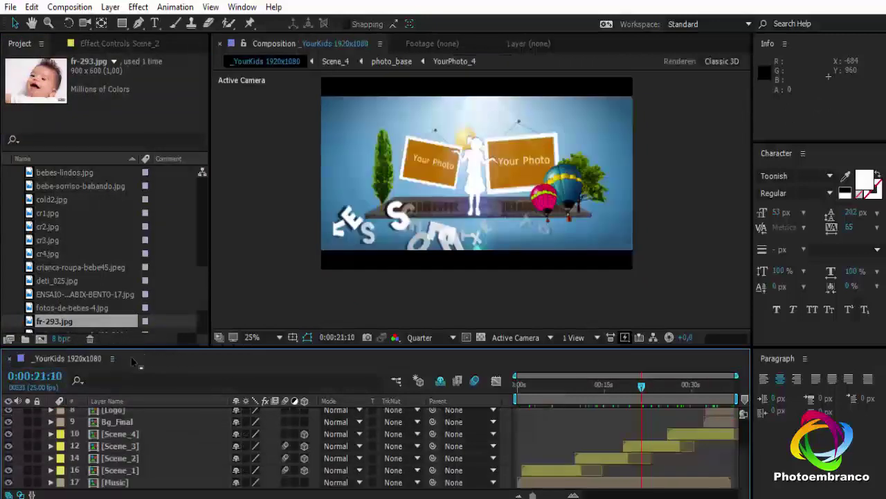
- Add the marcos-...-710x400.jpg baby photo to YourPhoto_5, scaled to fill the frame
drag(620, 396, 607, 405)
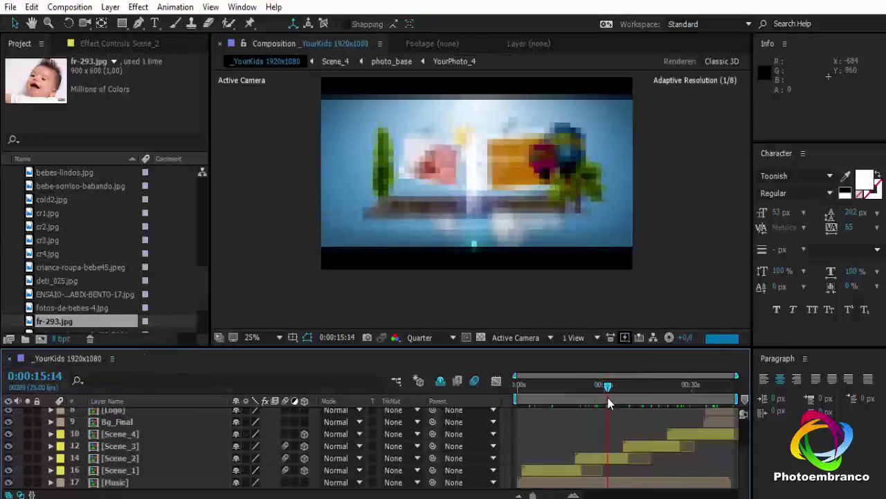
scroll(119, 236, up, 5)
double_click(76, 294)
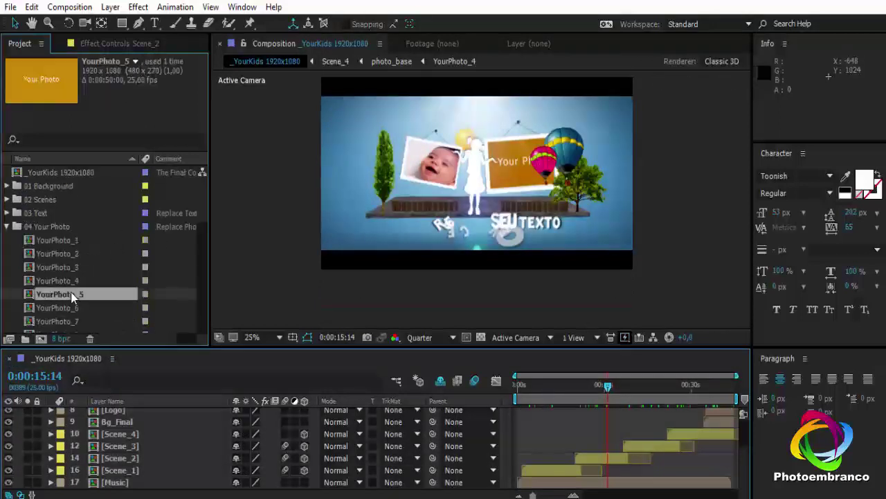
scroll(97, 256, down, 5)
scroll(96, 263, down, 5)
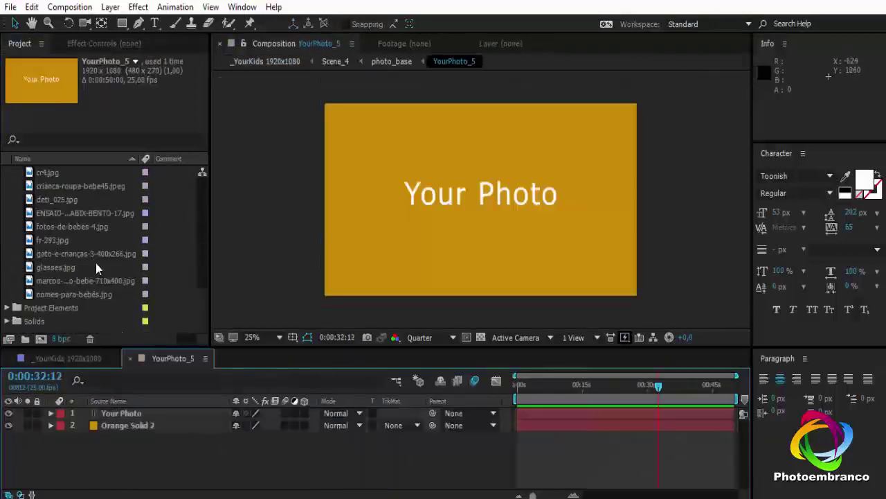
click(72, 277)
drag(75, 282, 116, 414)
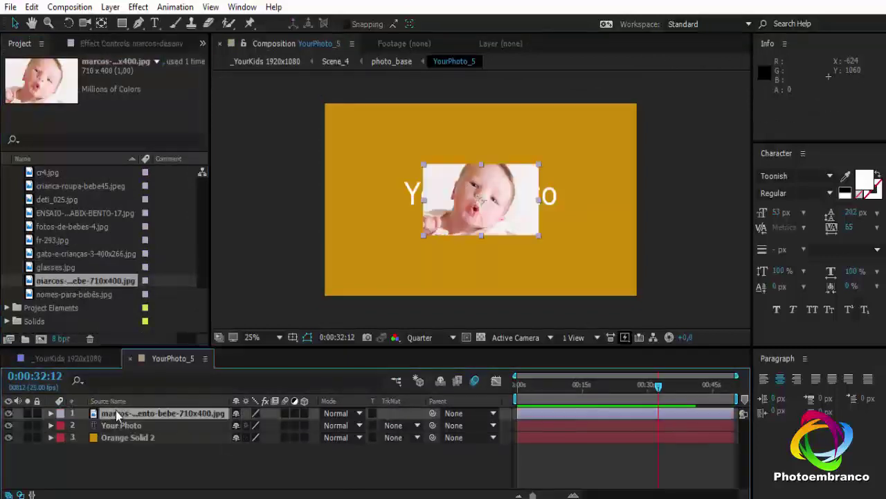
key(ctrl+alt+f)
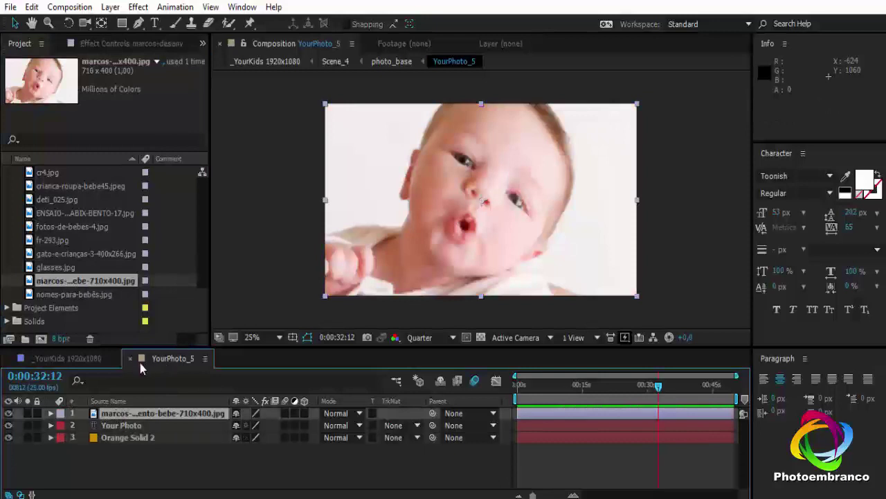
click(130, 358)
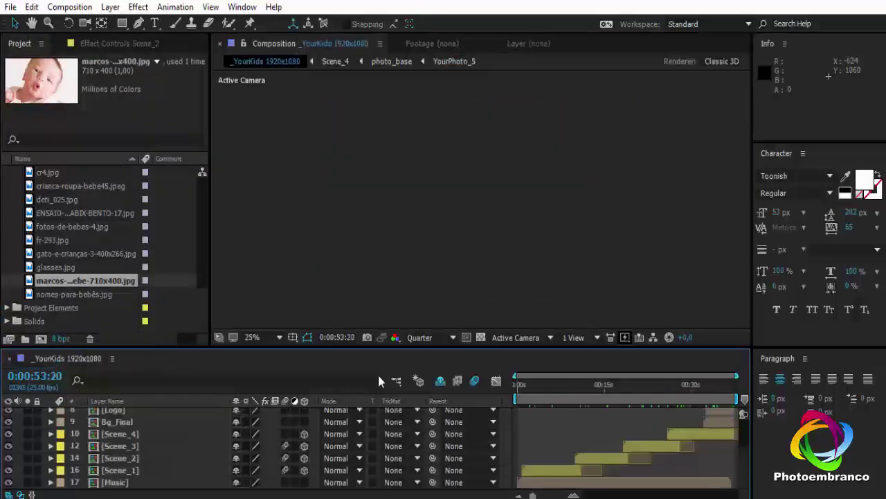
- Scrub through the later scenes, then collapse the Photos_Infantil and 04 Your Photo folders
mouse_move(605, 401)
mouse_down()
mouse_move(591, 400)
mouse_move(619, 407)
mouse_up()
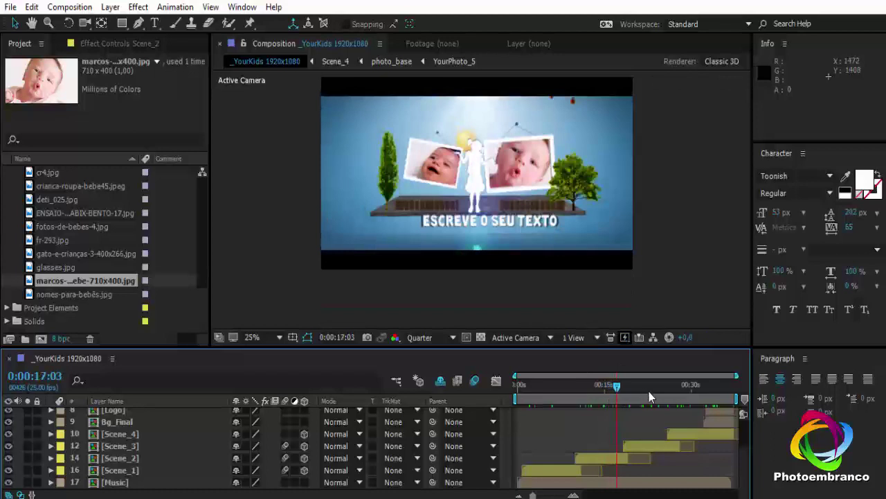
mouse_move(706, 390)
mouse_down()
mouse_move(715, 389)
mouse_move(468, 403)
mouse_up()
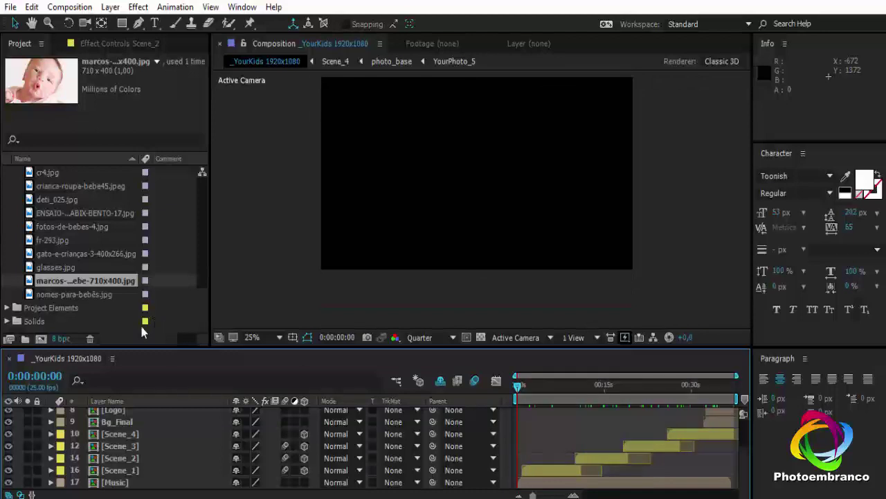
scroll(88, 301, up, 3)
scroll(72, 290, up, 3)
scroll(67, 276, up, 4)
scroll(68, 276, down, 3)
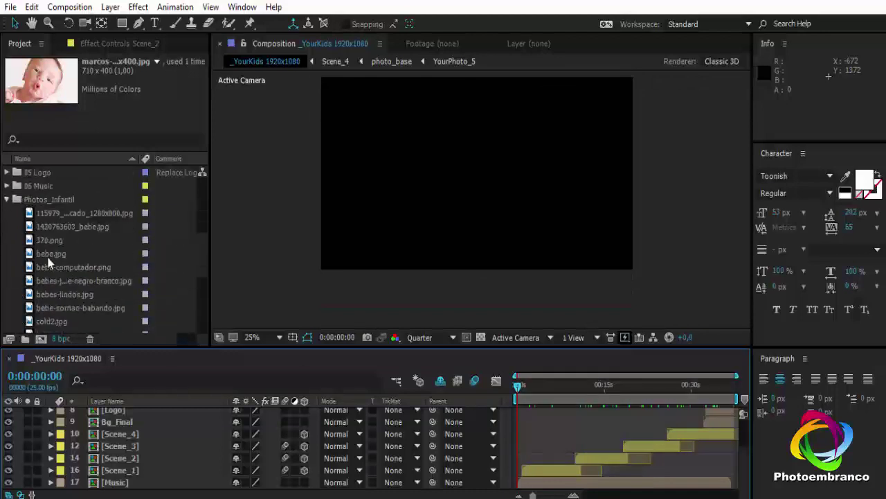
click(6, 199)
scroll(73, 268, up, 3)
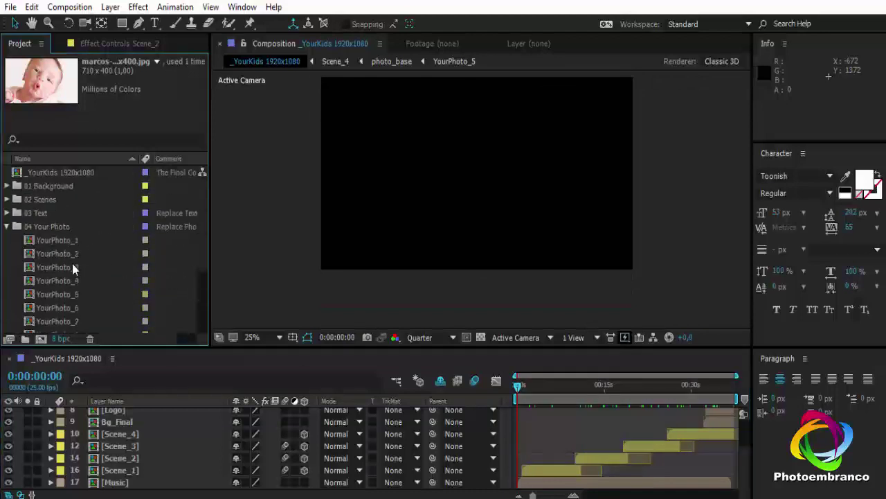
click(6, 227)
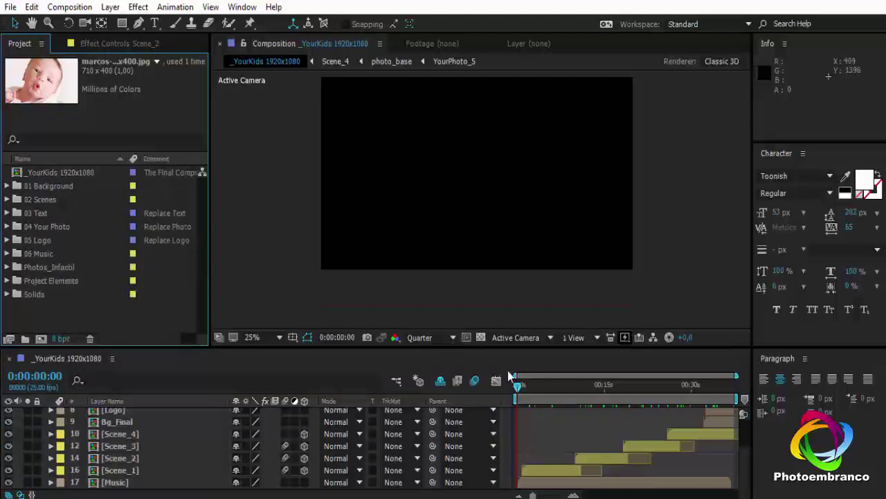
- Scrub to about 7 seconds to see the baby photo in the hanging frame
click(543, 399)
click(555, 396)
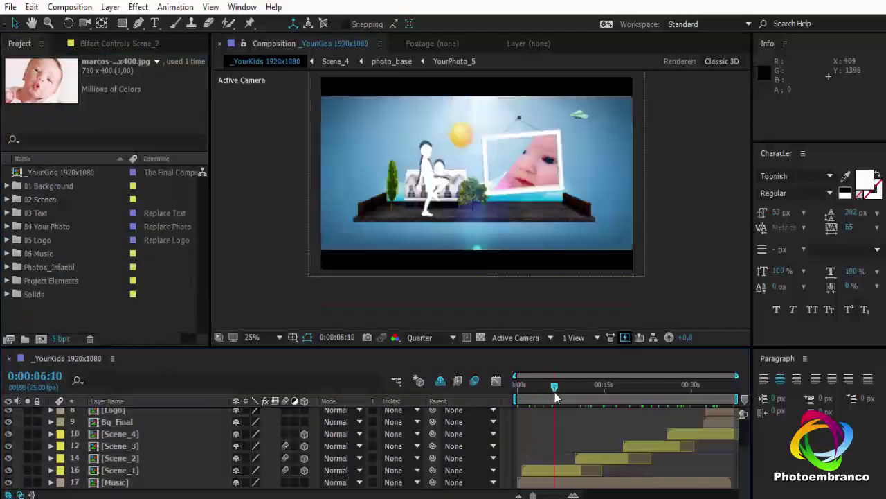
drag(555, 396, 572, 400)
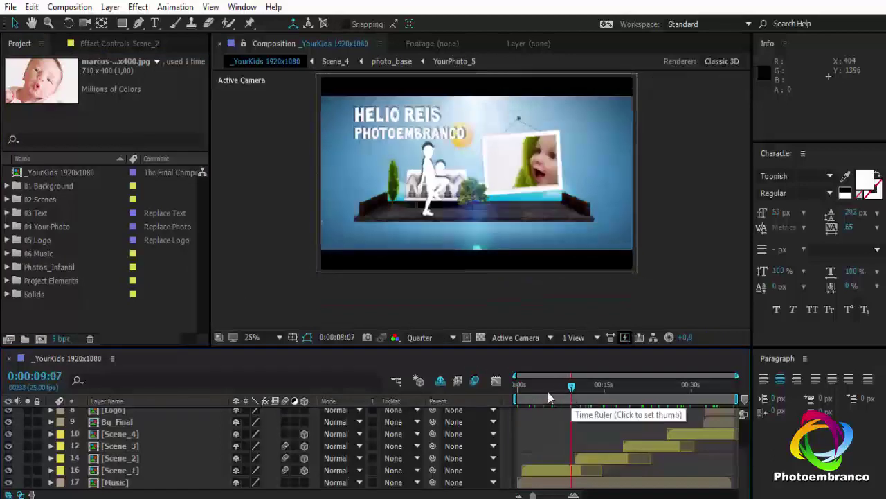
drag(549, 396, 561, 396)
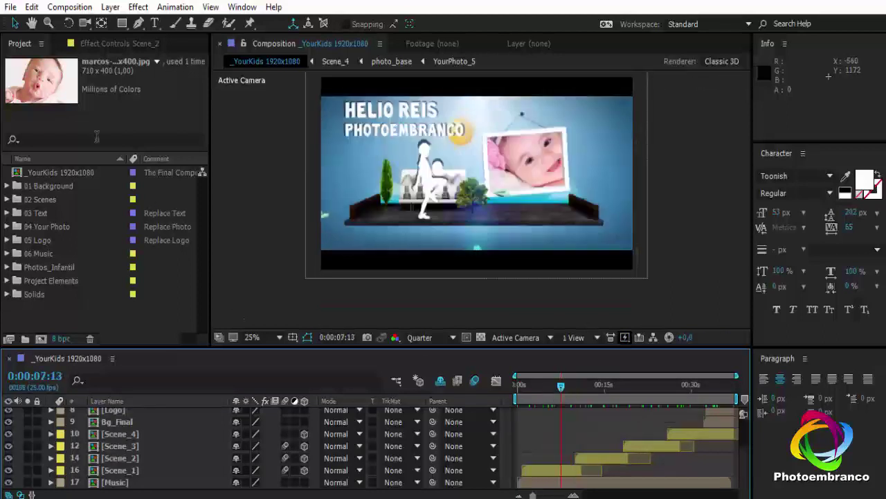
- Select the _YourKids 1920x1080 composition and bring up the Composition menu for rendering
click(9, 7)
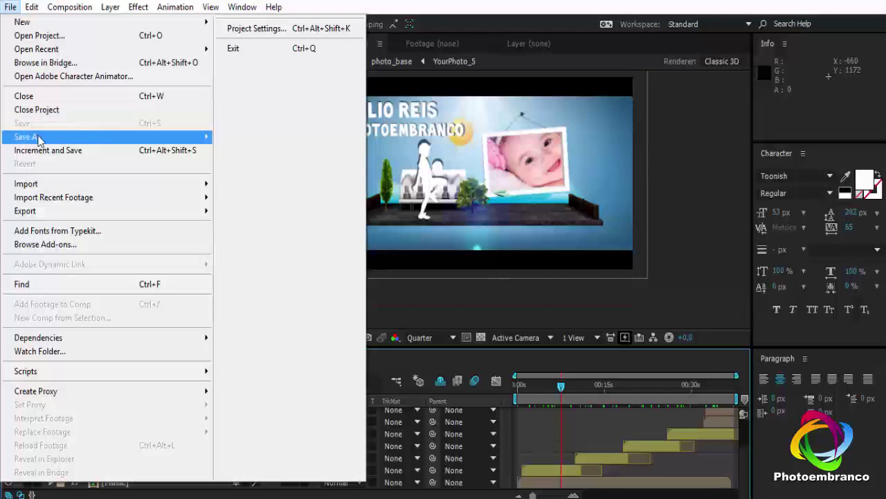
mouse_move(62, 137)
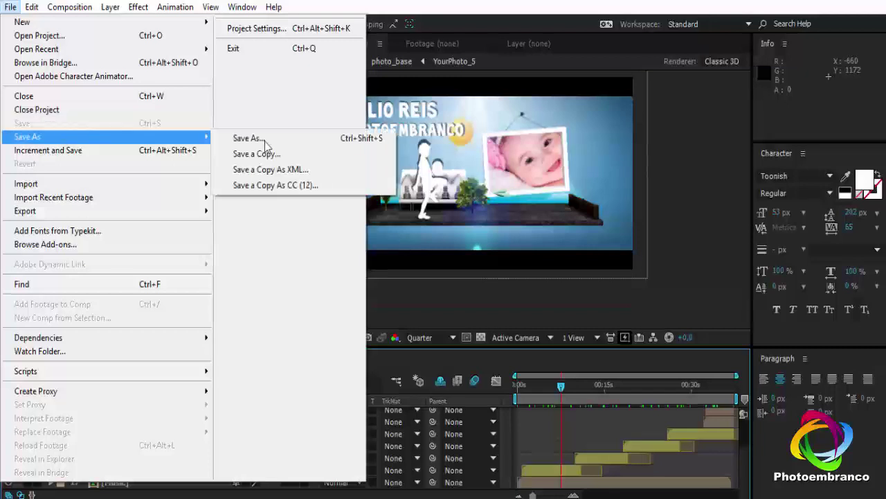
click(580, 393)
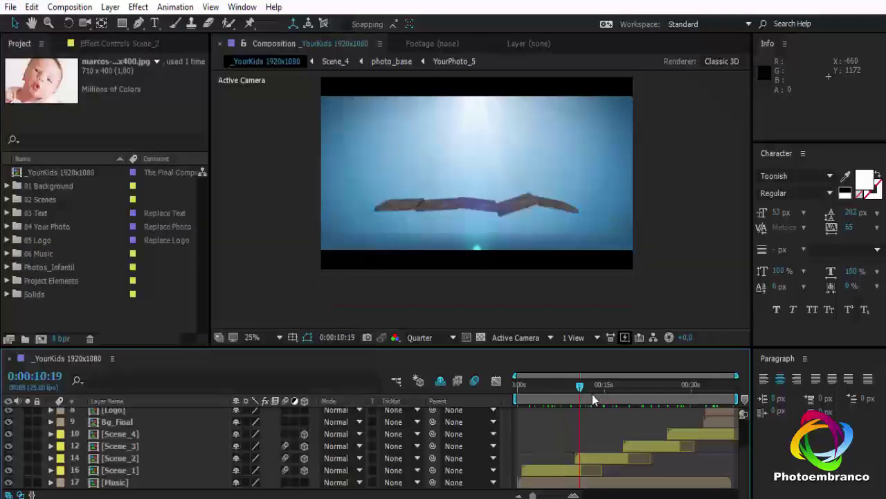
click(592, 394)
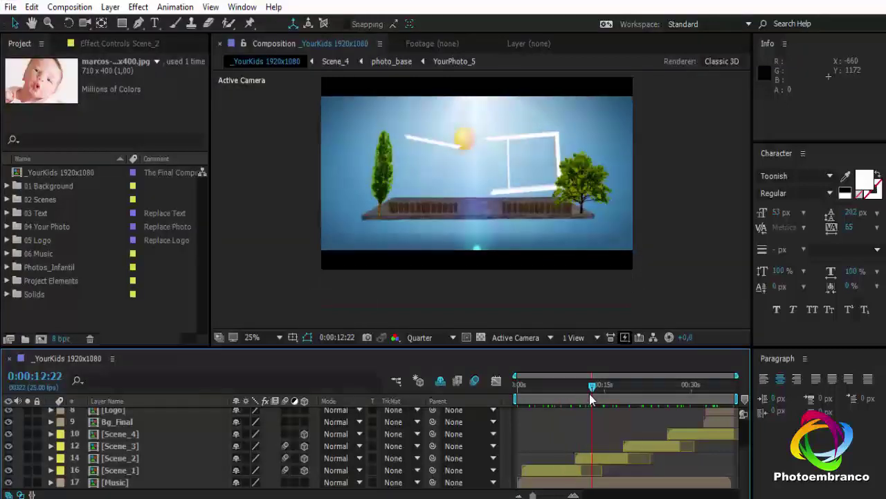
click(61, 172)
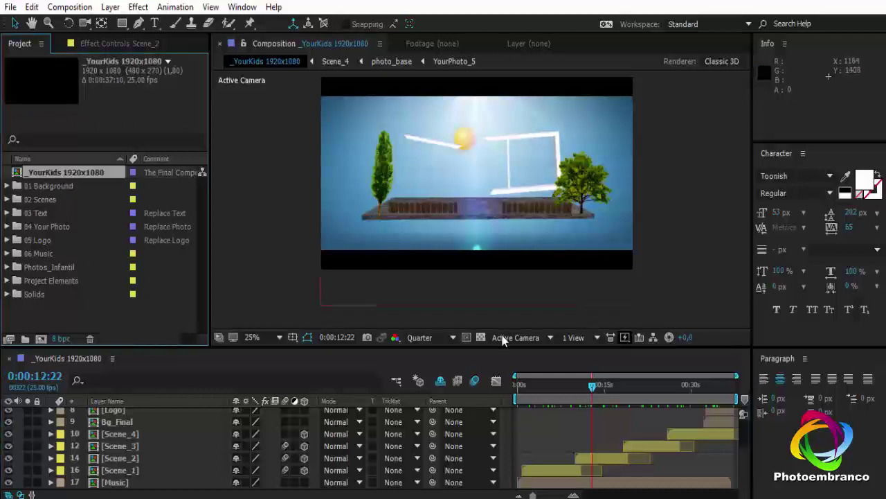
click(69, 7)
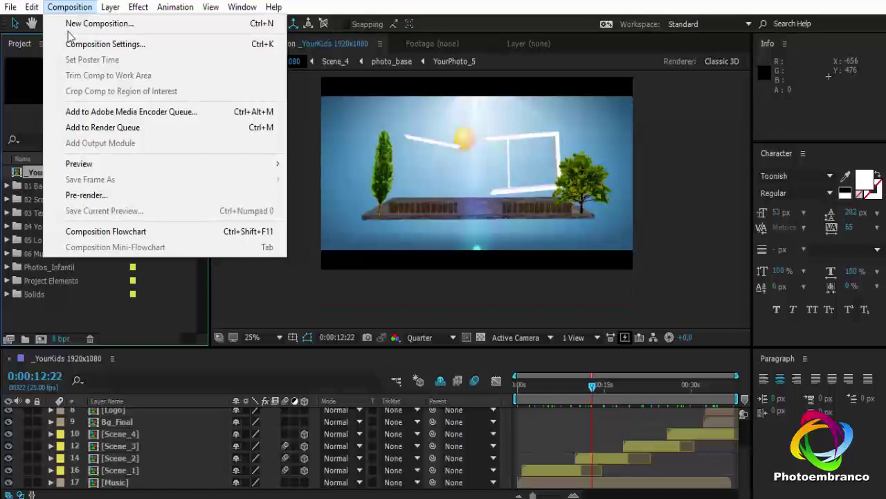
- Add _YourKids 1920x1080 to the Render Queue with a QuickTime output module, leaving resize off
click(102, 127)
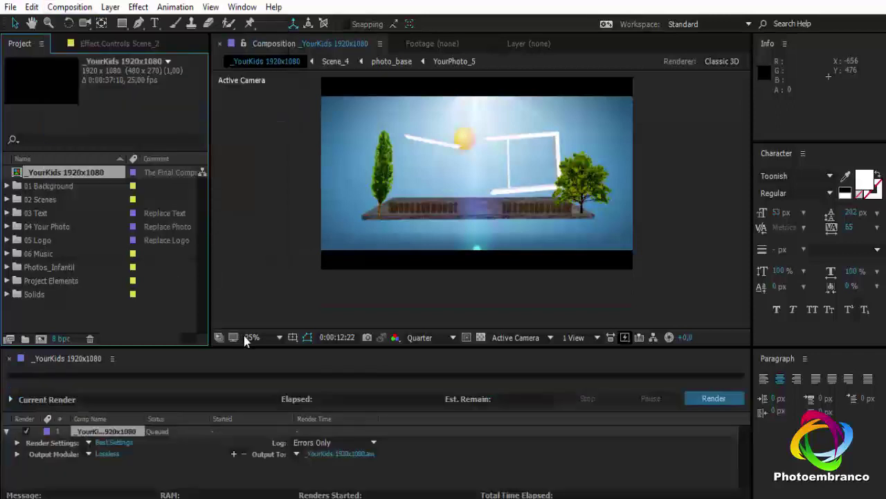
click(108, 454)
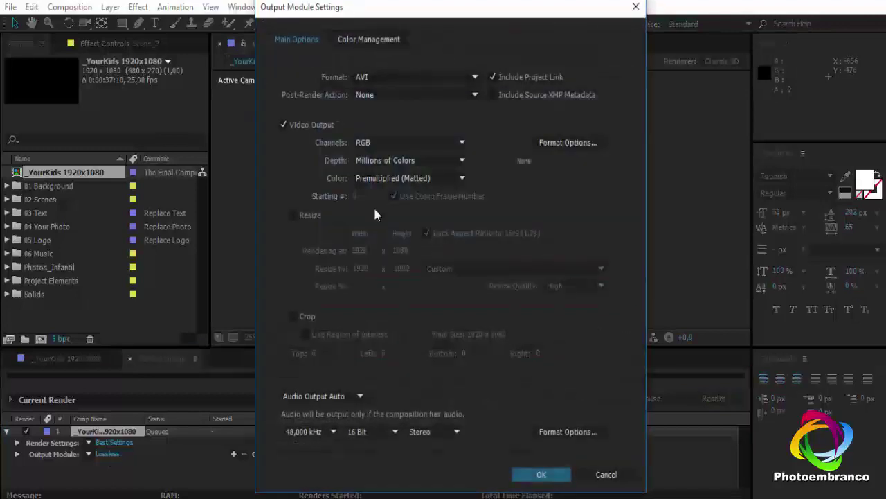
click(453, 76)
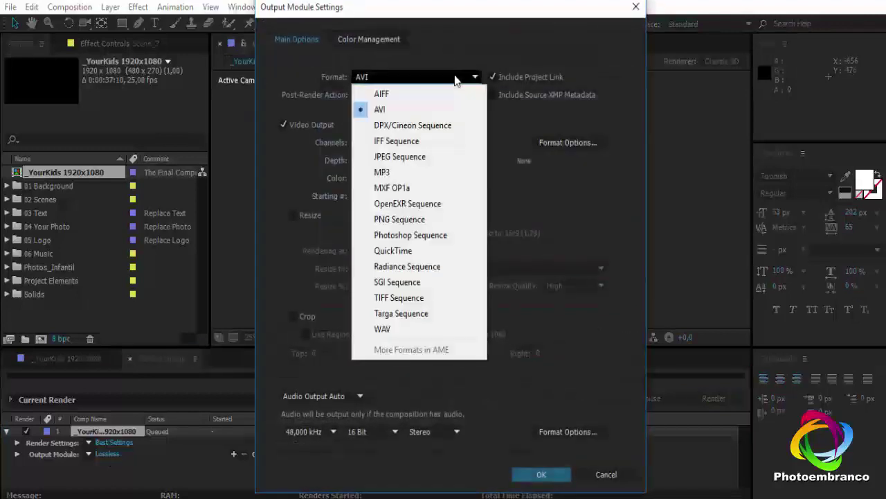
click(396, 252)
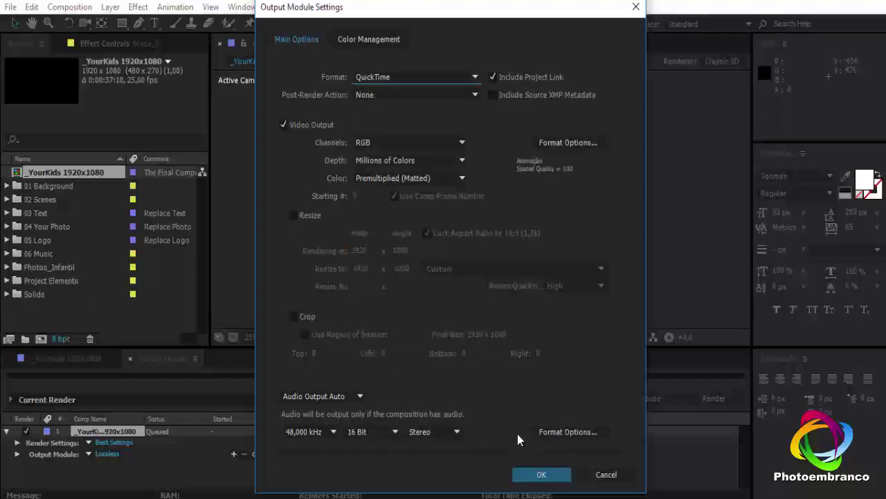
click(293, 215)
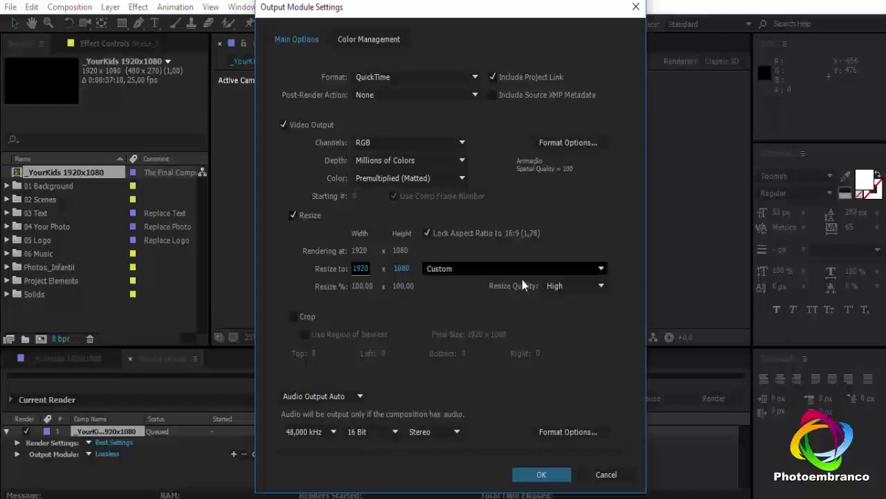
click(600, 270)
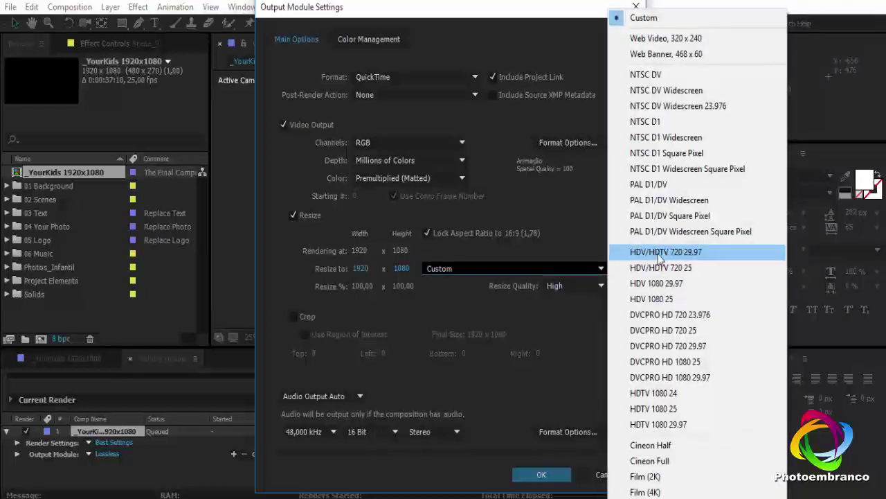
click(489, 353)
click(293, 215)
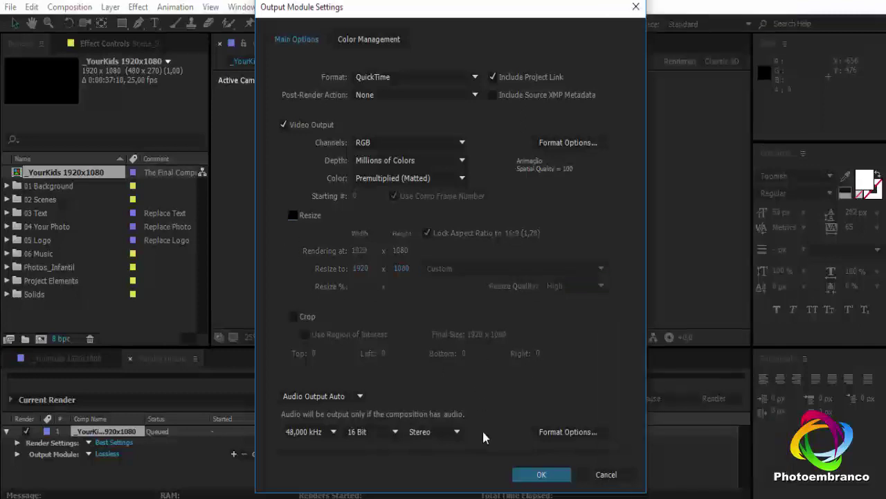
click(542, 475)
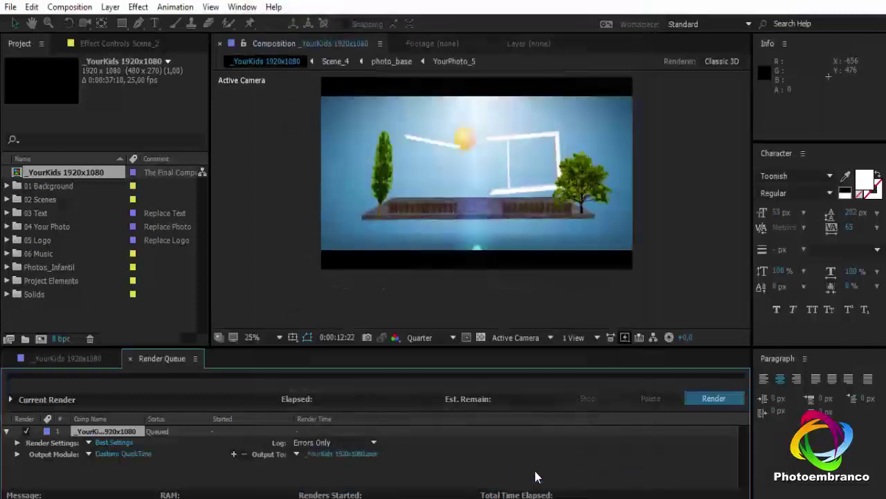
- Save the render output to the desktop as _YourKids 1920x1080.mov, then play the Your Kids video
click(334, 456)
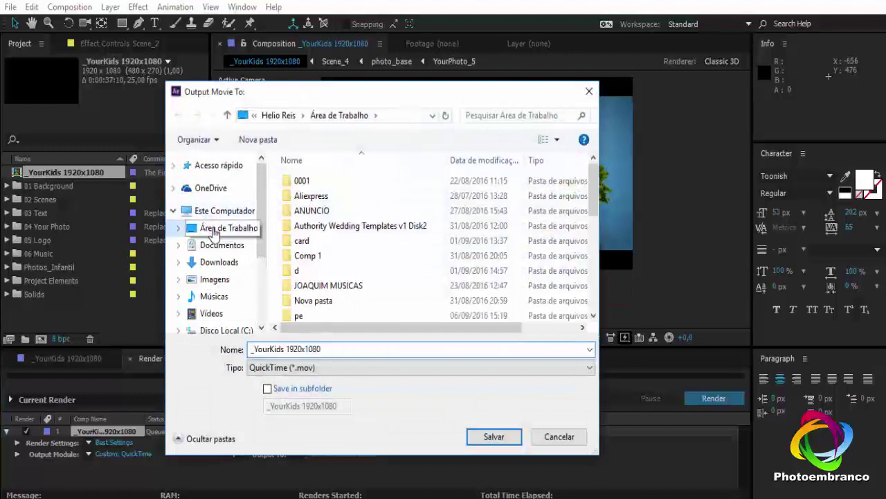
click(213, 229)
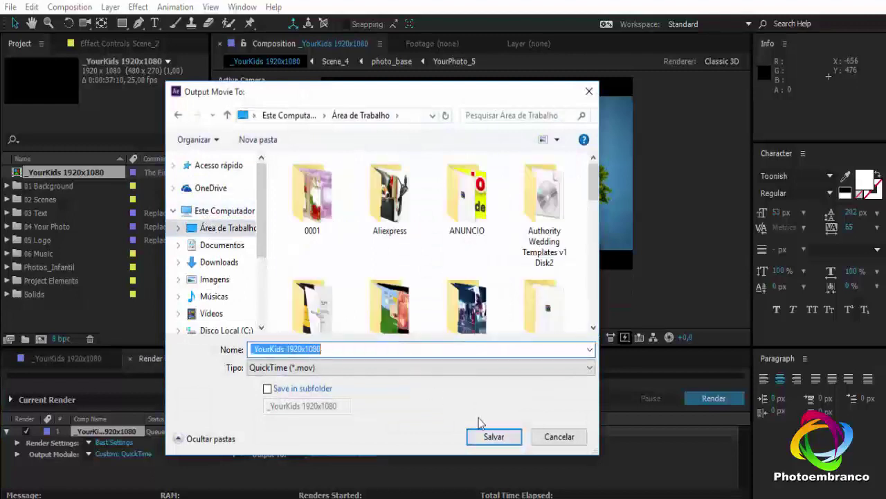
click(497, 437)
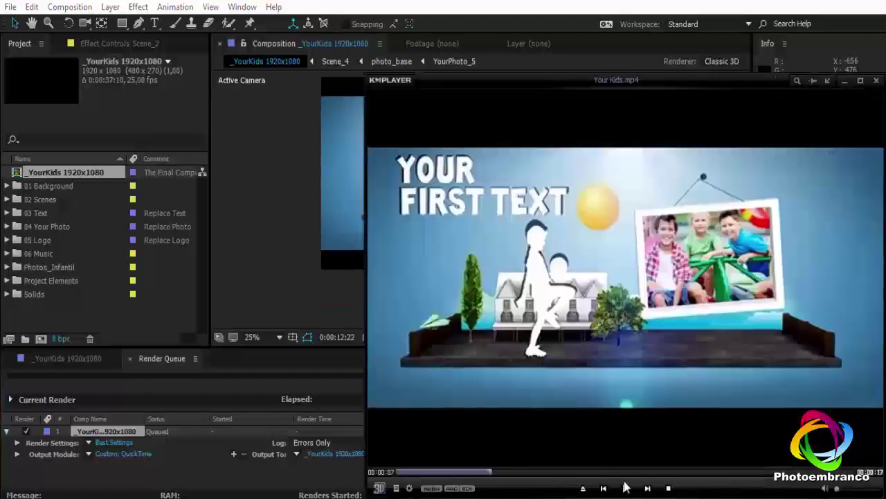
click(626, 487)
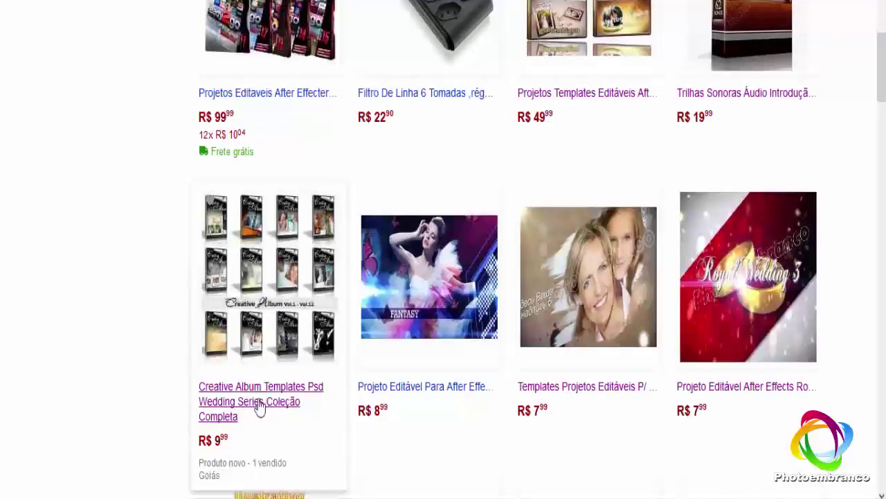
click(264, 396)
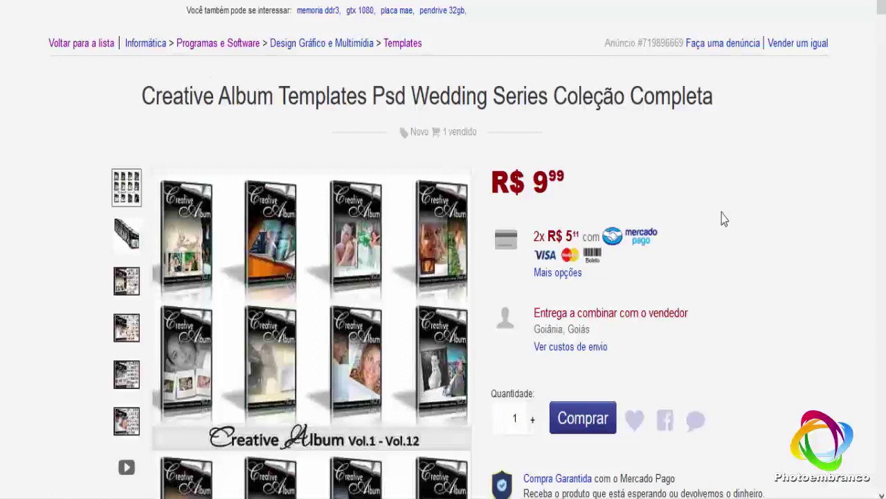
scroll(722, 213, down, 3)
scroll(467, 179, up, 1)
scroll(467, 179, up, 3)
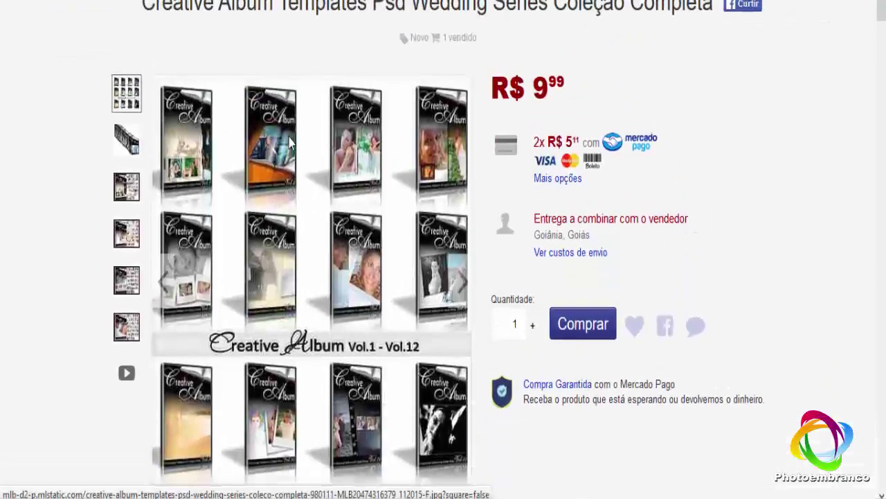
scroll(289, 143, down, 5)
scroll(291, 158, up, 1)
scroll(213, 86, up, 2)
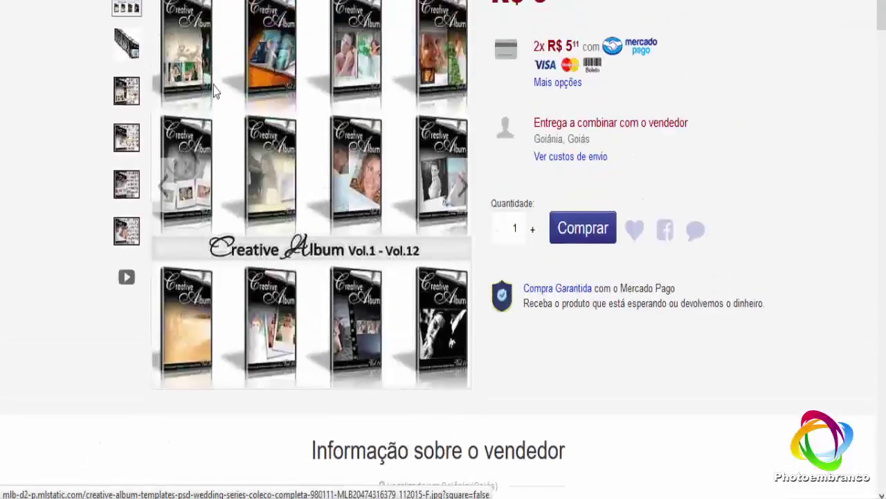
scroll(191, 104, up, 2)
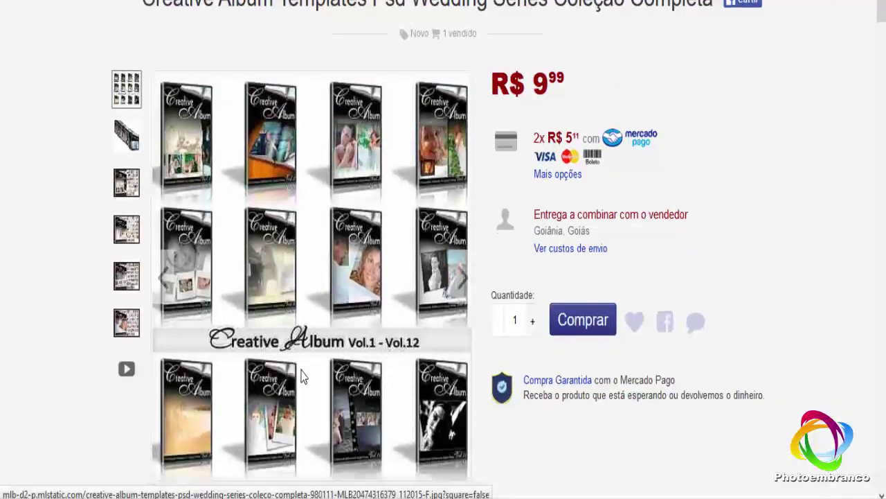
scroll(467, 368, down, 4)
scroll(483, 366, down, 4)
scroll(483, 367, down, 6)
scroll(484, 368, down, 8)
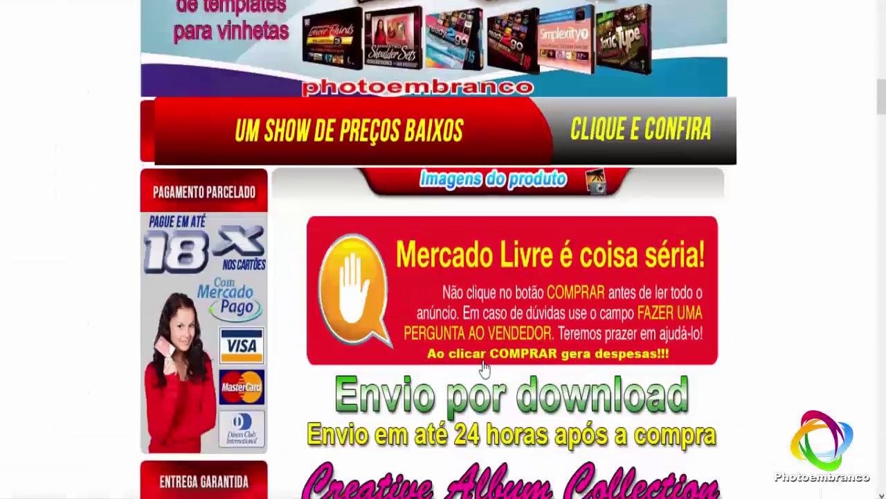
scroll(484, 367, down, 4)
scroll(441, 355, down, 3)
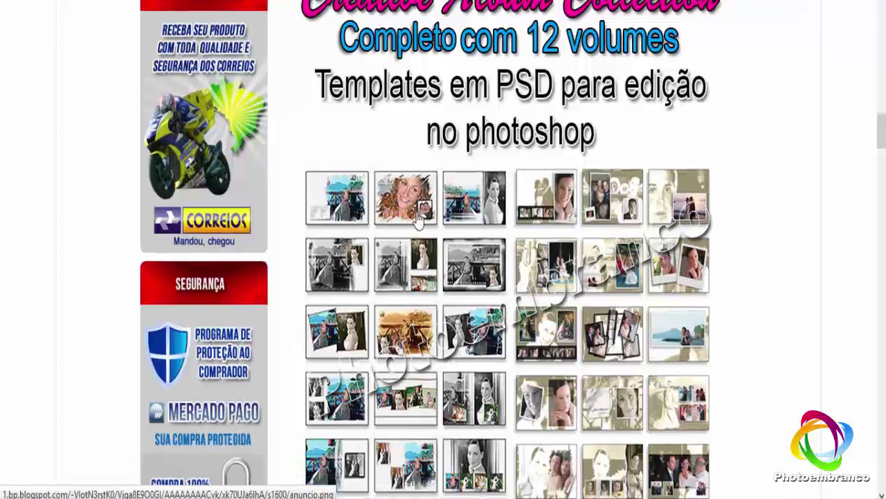
scroll(449, 336, down, 2)
scroll(447, 340, down, 2)
scroll(448, 340, down, 2)
scroll(446, 348, down, 3)
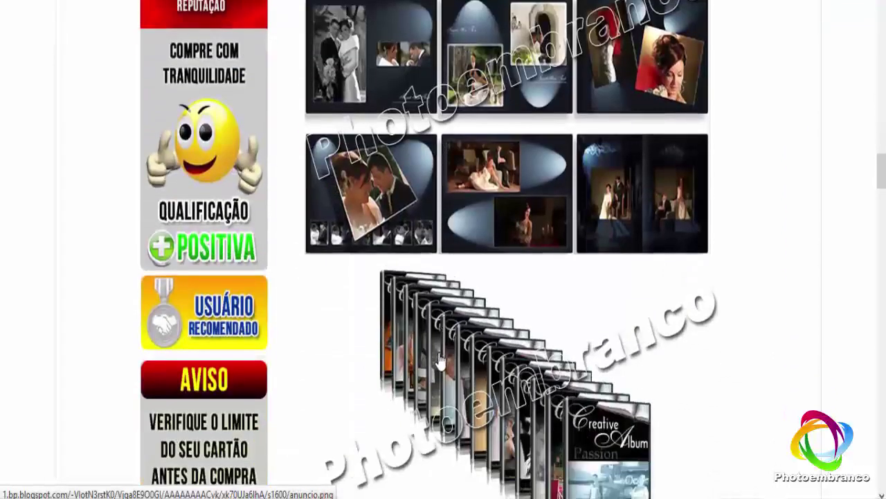
scroll(435, 365, down, 3)
scroll(435, 365, up, 3)
scroll(434, 365, up, 5)
scroll(435, 365, up, 4)
scroll(435, 365, up, 4)
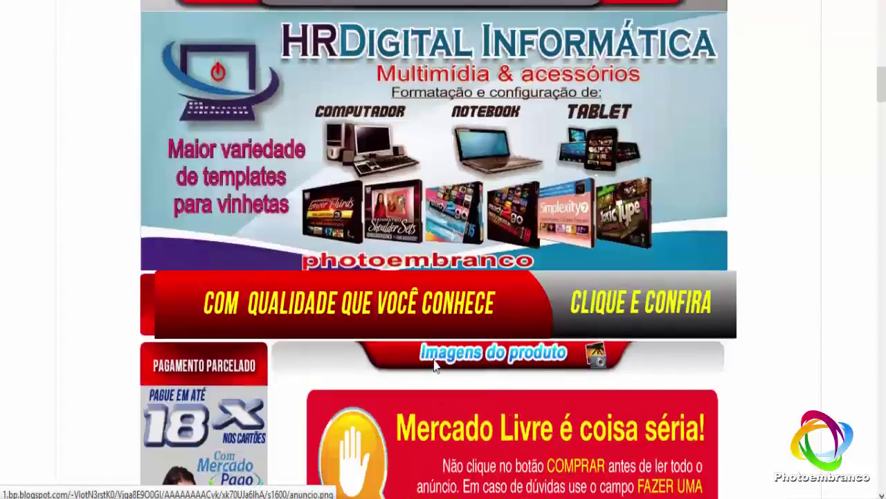
scroll(435, 365, up, 5)
scroll(435, 365, up, 10)
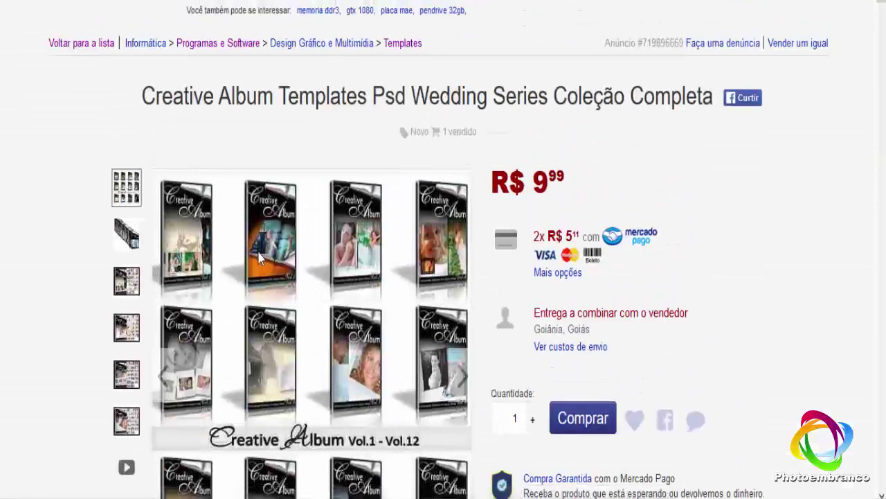
click(81, 43)
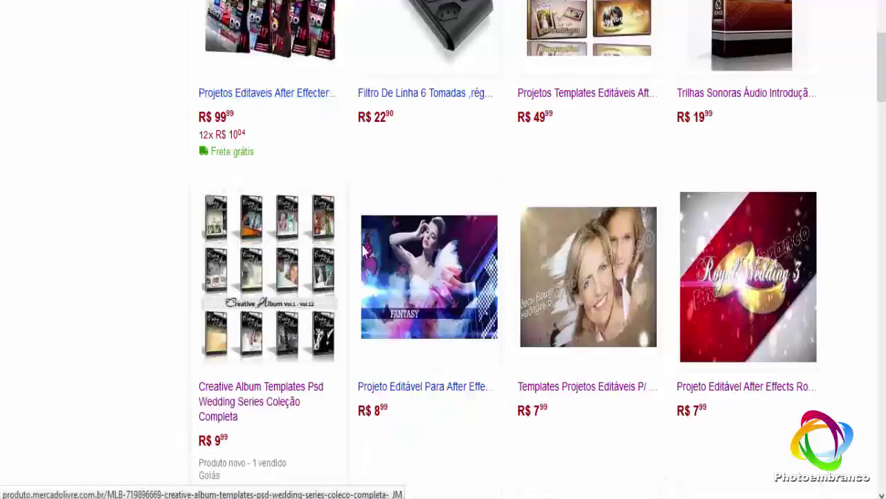
click(414, 399)
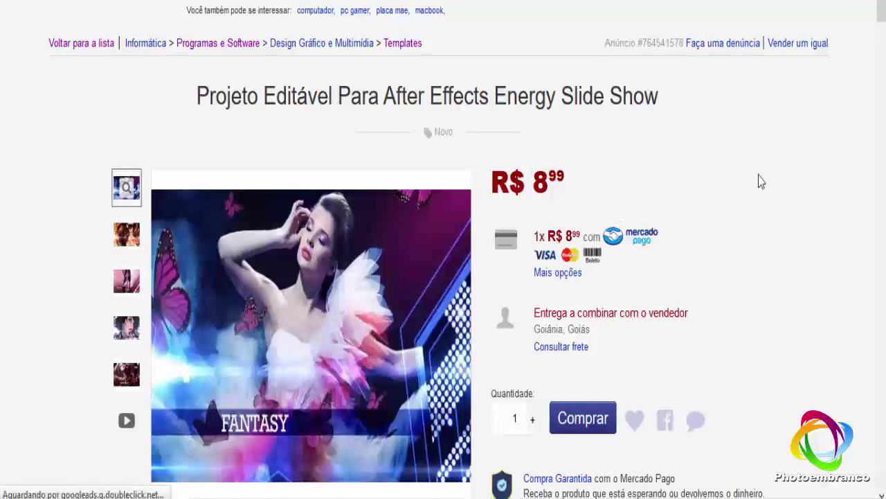
scroll(748, 191, down, 10)
scroll(742, 206, down, 8)
scroll(742, 206, down, 8)
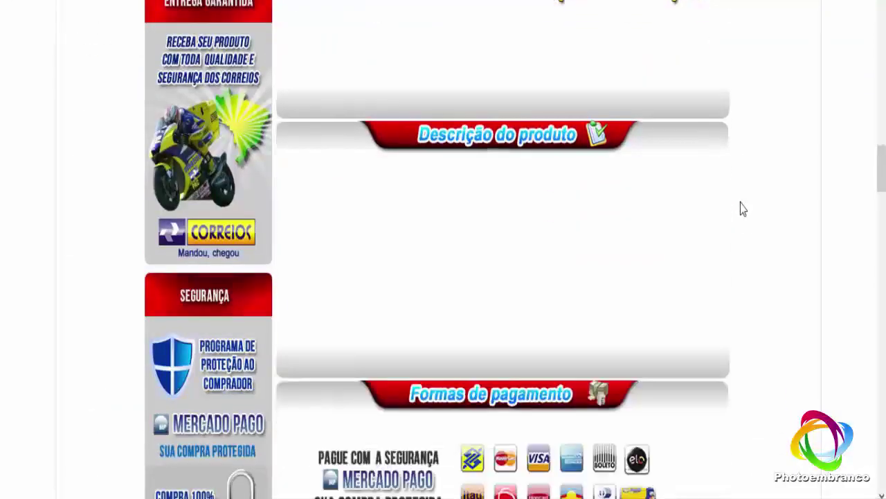
scroll(741, 208, up, 3)
scroll(739, 208, up, 5)
scroll(740, 208, up, 10)
scroll(698, 212, up, 10)
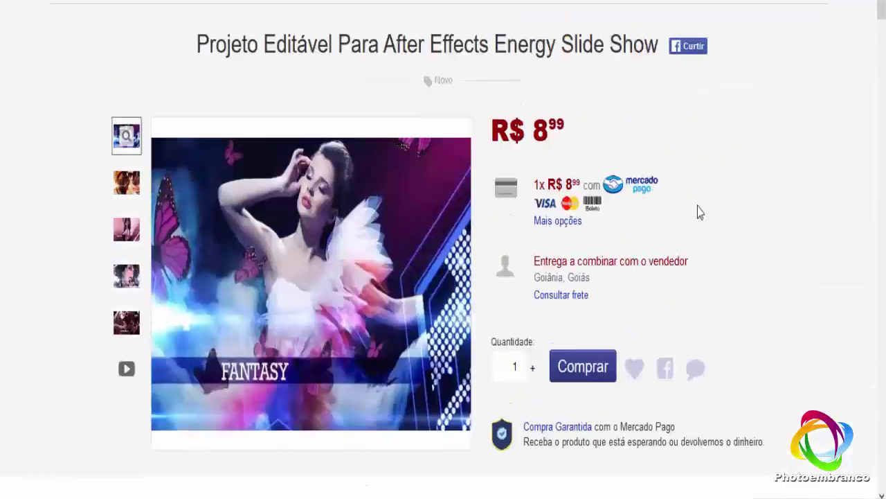
scroll(698, 212, up, 1)
click(127, 235)
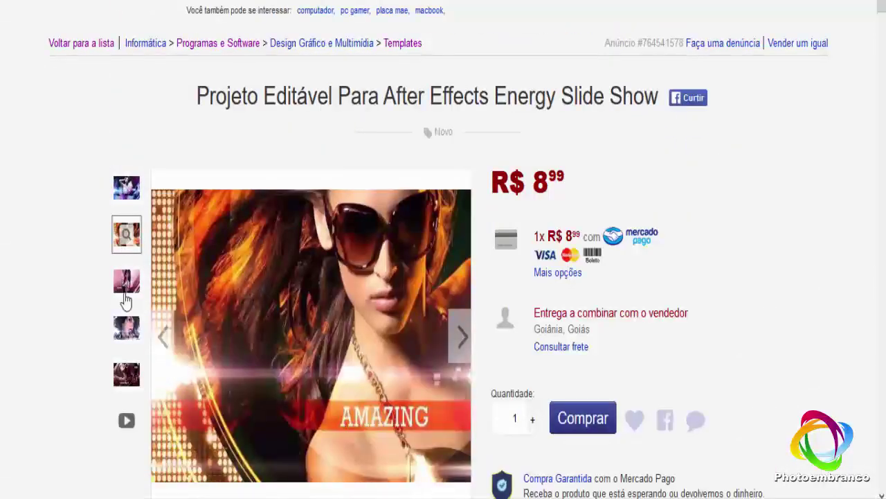
click(126, 298)
click(127, 335)
click(130, 381)
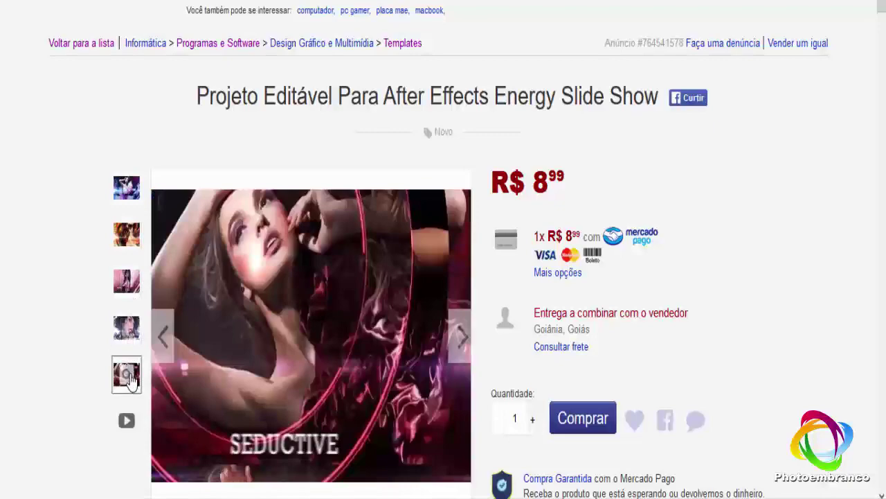
scroll(567, 270, down, 15)
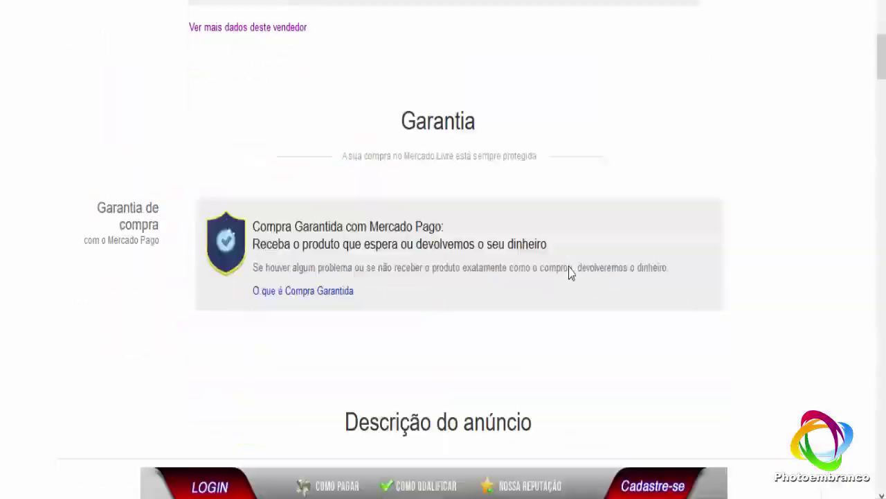
scroll(565, 270, down, 10)
scroll(562, 271, down, 4)
scroll(561, 270, up, 7)
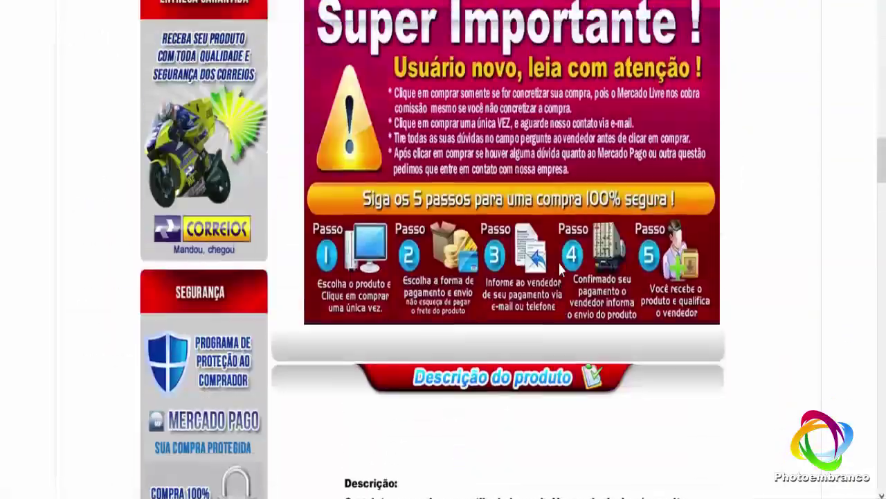
scroll(559, 270, up, 6)
scroll(559, 271, up, 2)
scroll(559, 270, up, 8)
scroll(559, 270, up, 3)
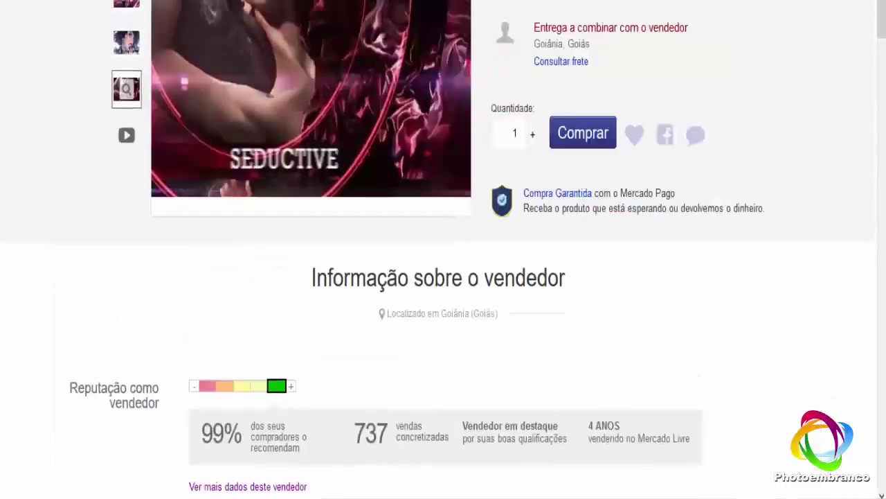
scroll(479, 306, down, 5)
scroll(489, 313, down, 10)
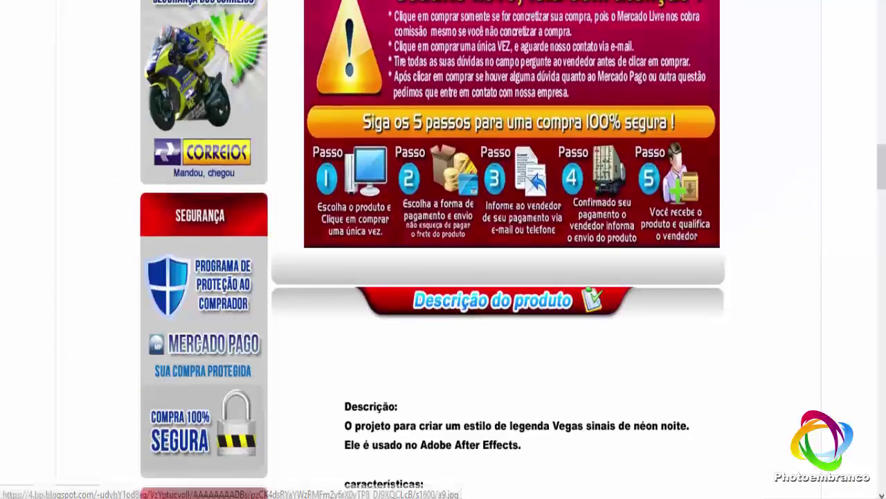
scroll(489, 313, up, 3)
key(alt+Left)
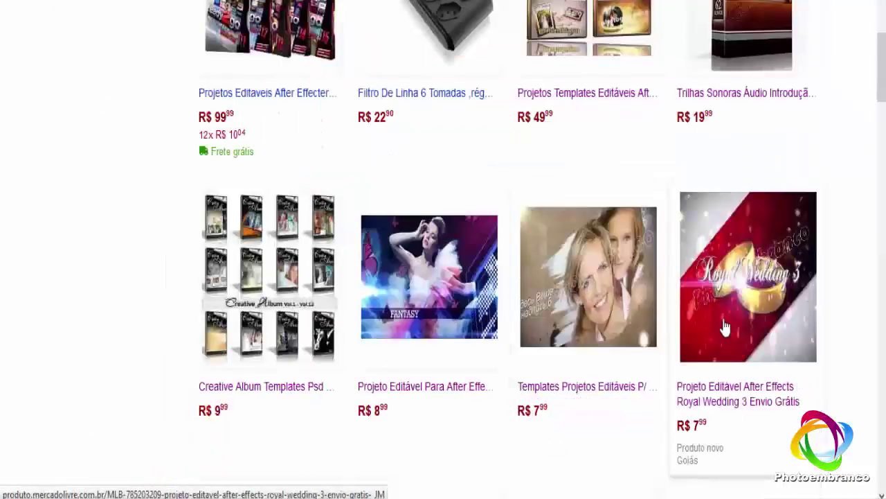
- Scroll up and down the Mercado Livre results grid to browse the template listings
scroll(757, 319, up, 2)
scroll(752, 329, up, 2)
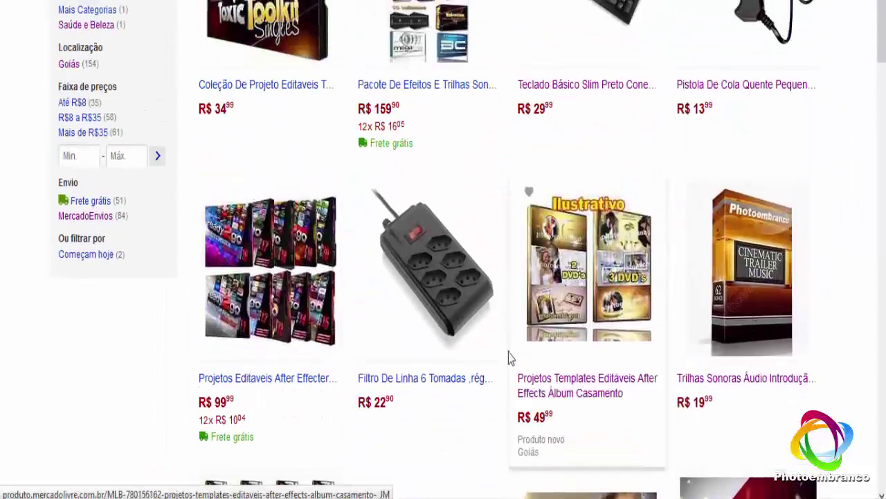
scroll(510, 293, up, 3)
scroll(588, 243, down, 12)
scroll(762, 208, up, 1)
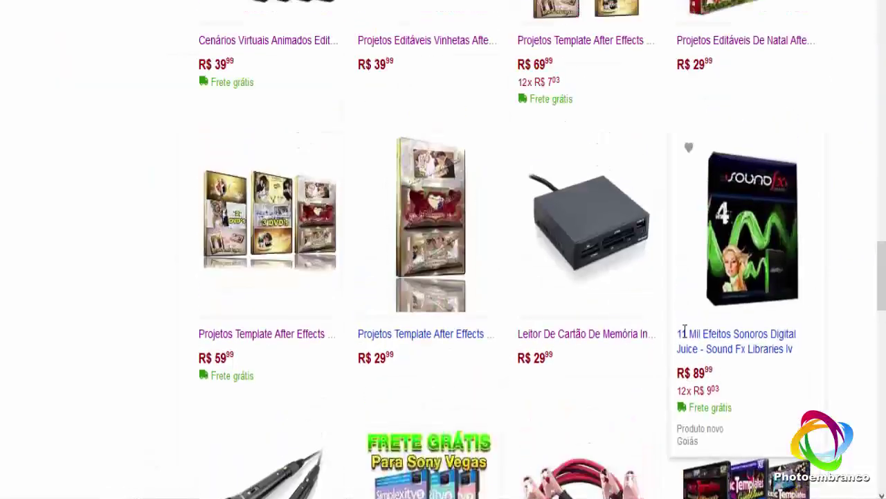
scroll(762, 201, up, 3)
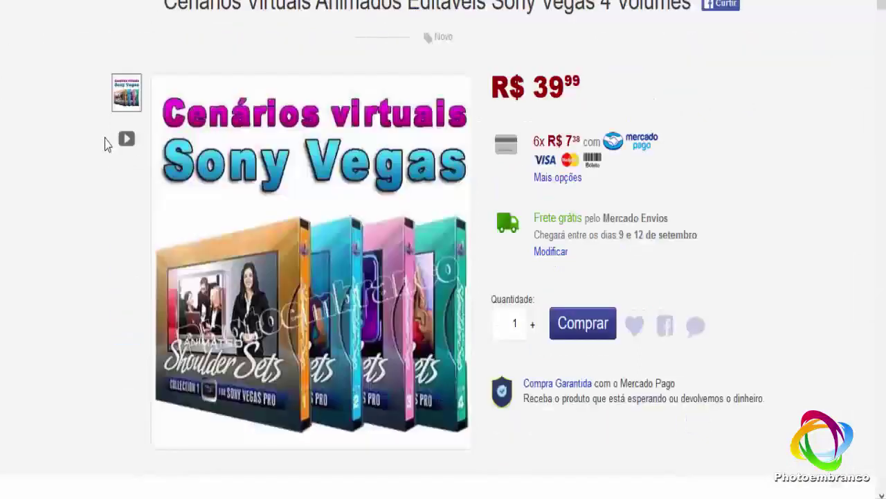
scroll(443, 249, down, 10)
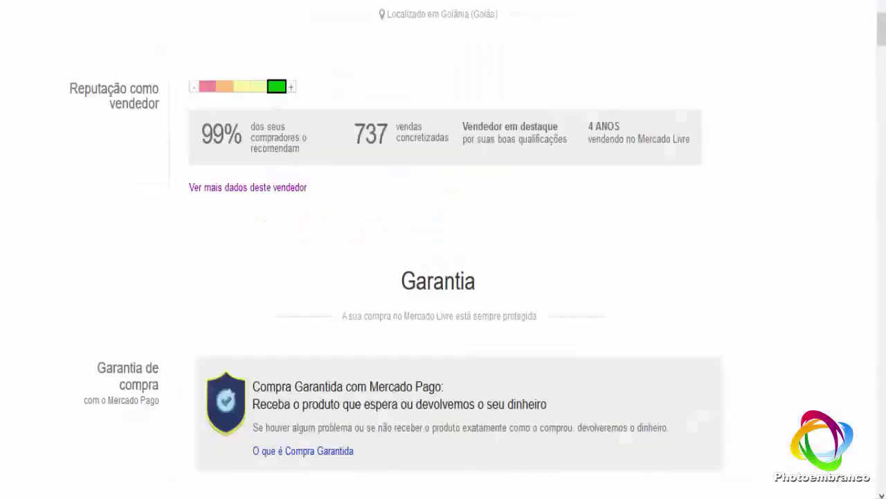
scroll(116, 268, up, 10)
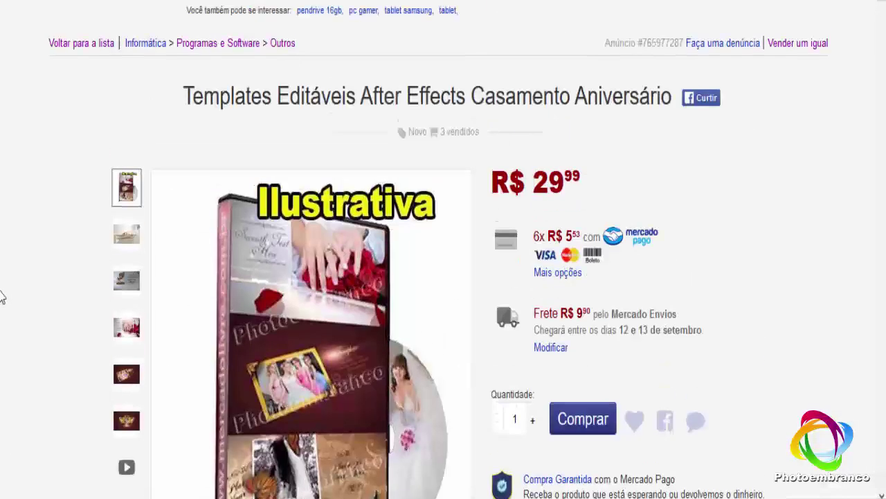